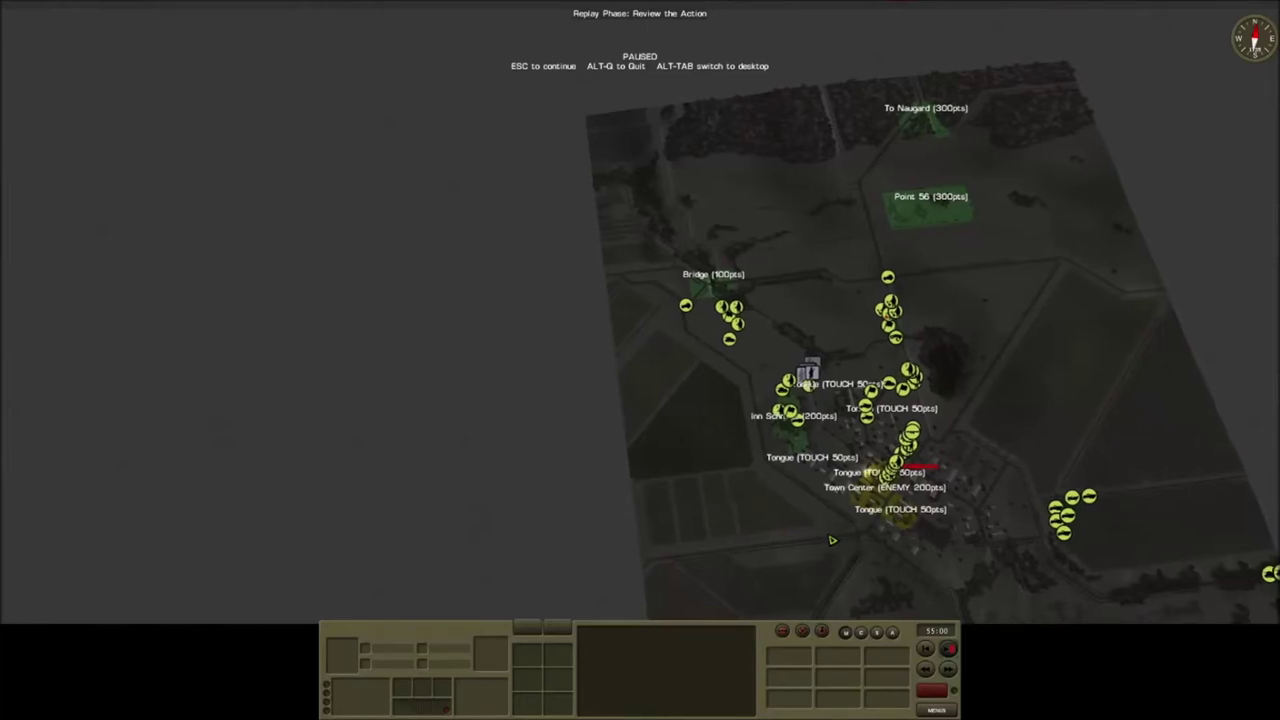
{"action": "scroll", "coordinate": [831, 540], "scroll_direction": "up", "scroll_amount": 3}
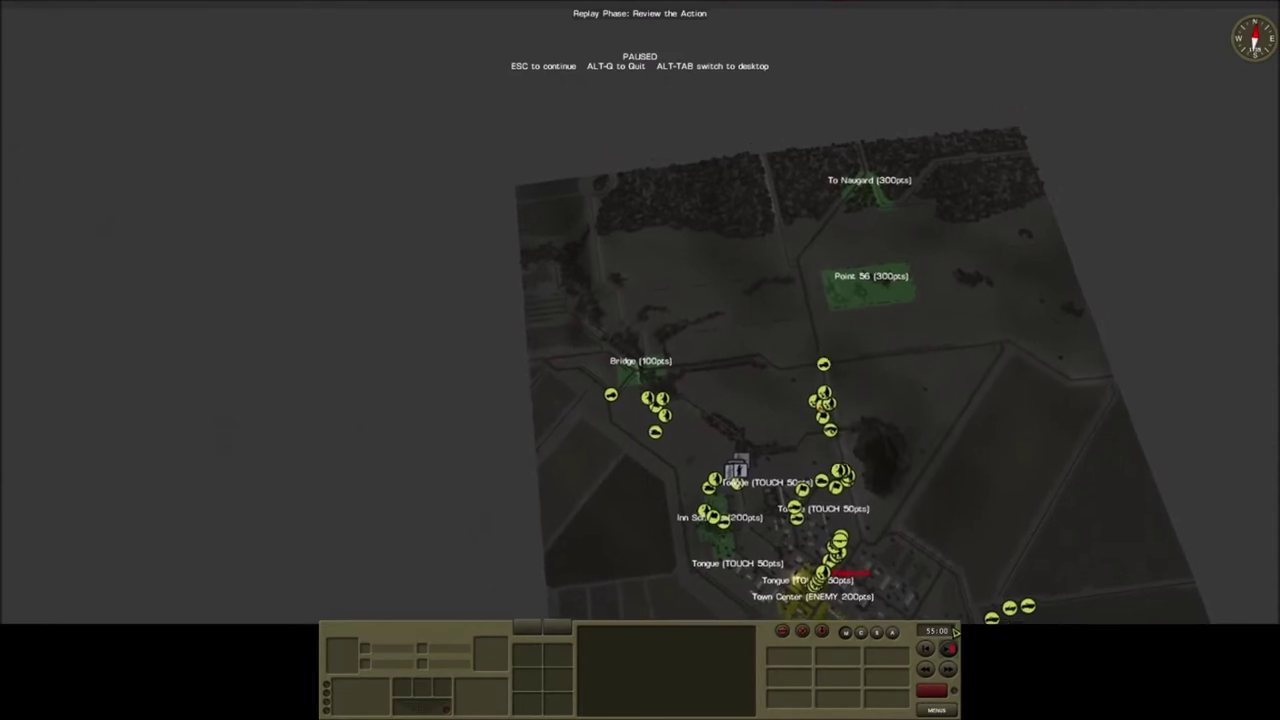
{"action": "scroll", "coordinate": [1025, 513], "scroll_direction": "up", "scroll_amount": 5}
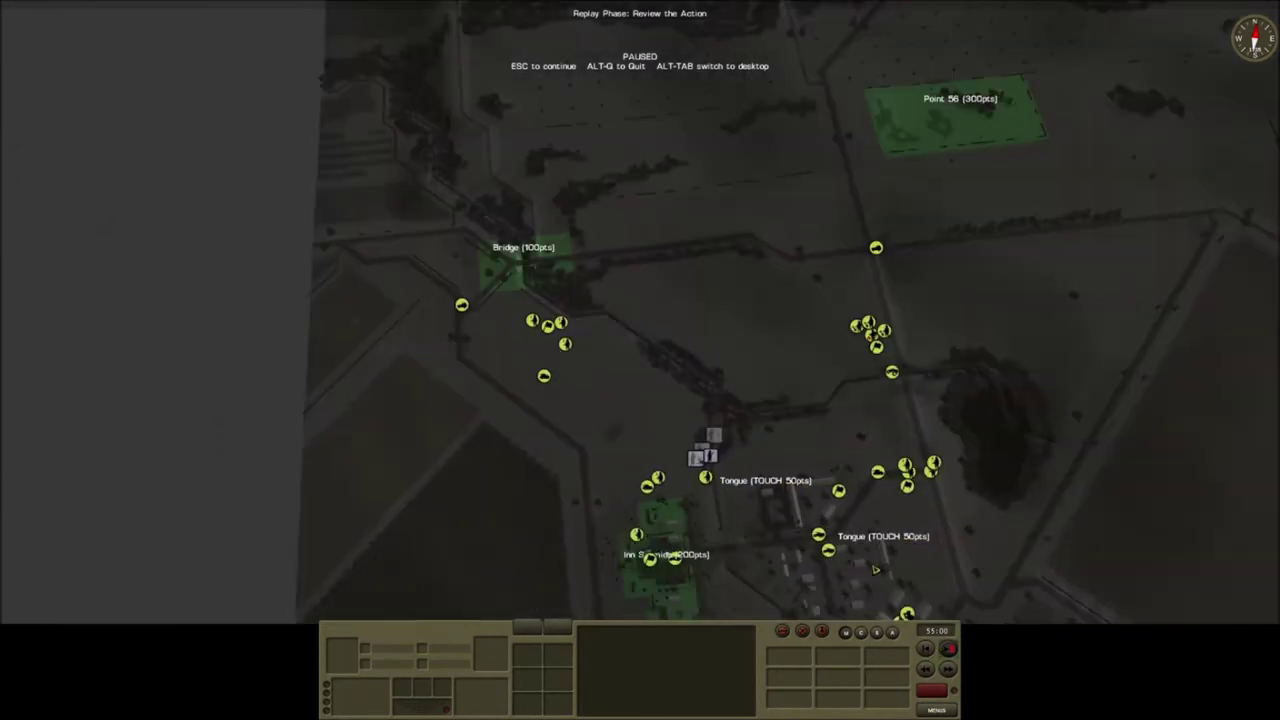
{"action": "scroll", "coordinate": [1168, 632], "scroll_direction": "up", "scroll_amount": 3}
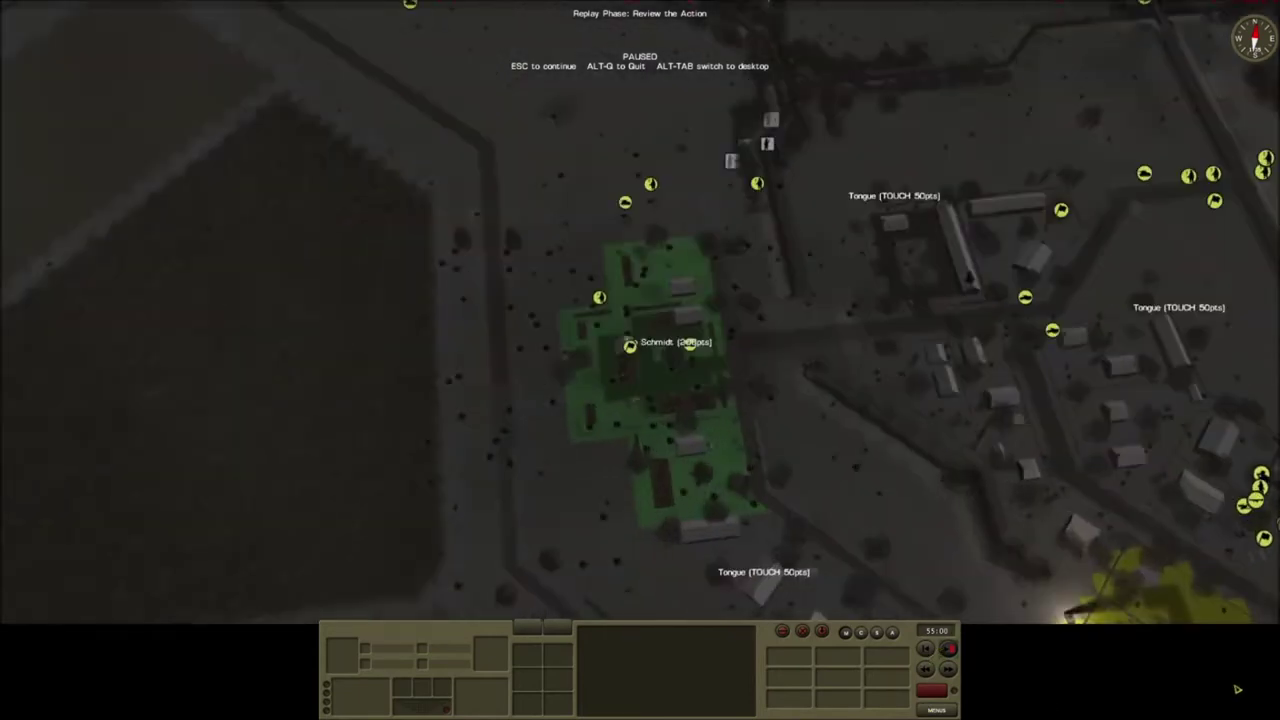
{"action": "scroll", "coordinate": [1200, 650], "scroll_direction": "up", "scroll_amount": 3}
Step: Pan the overhead map across the objectives toward the town center, then unpause the replay
{"action": "key", "text": "d"}
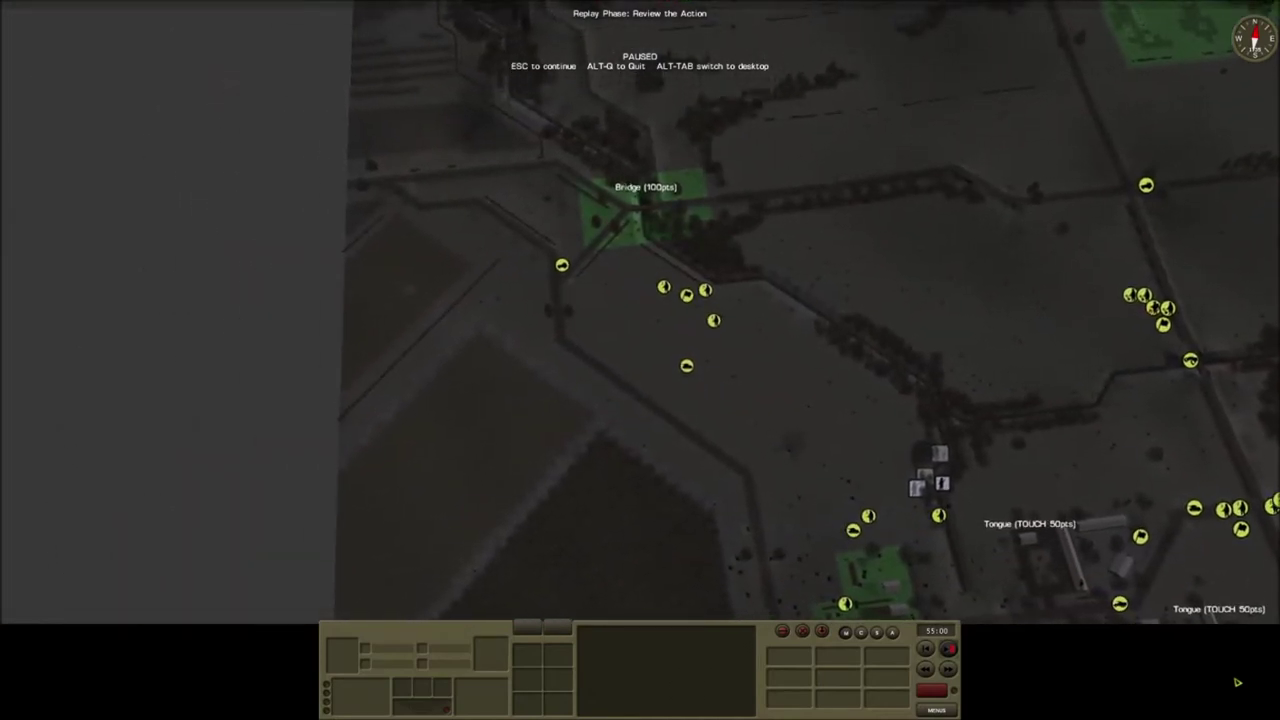
{"action": "scroll", "coordinate": [1237, 683], "scroll_direction": "up", "scroll_amount": 4}
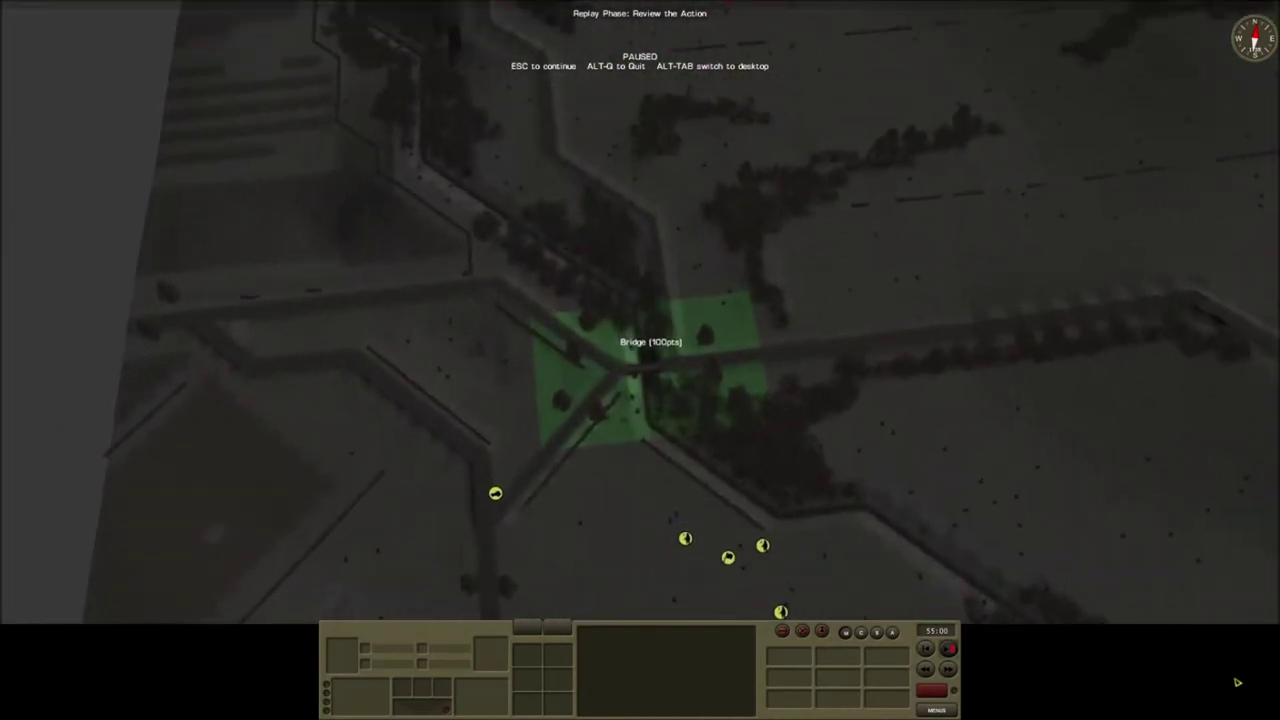
{"action": "scroll", "coordinate": [1237, 683], "scroll_direction": "up", "scroll_amount": 4}
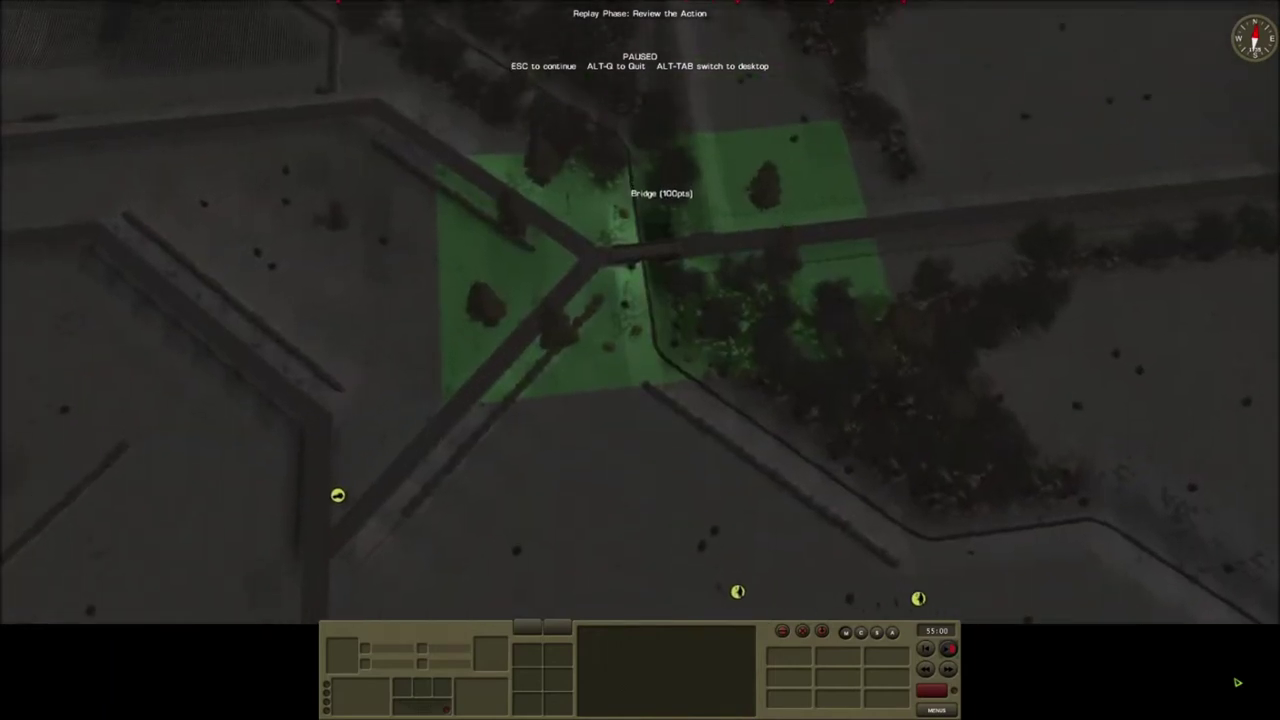
{"action": "scroll", "coordinate": [1237, 683], "scroll_direction": "down", "scroll_amount": 5}
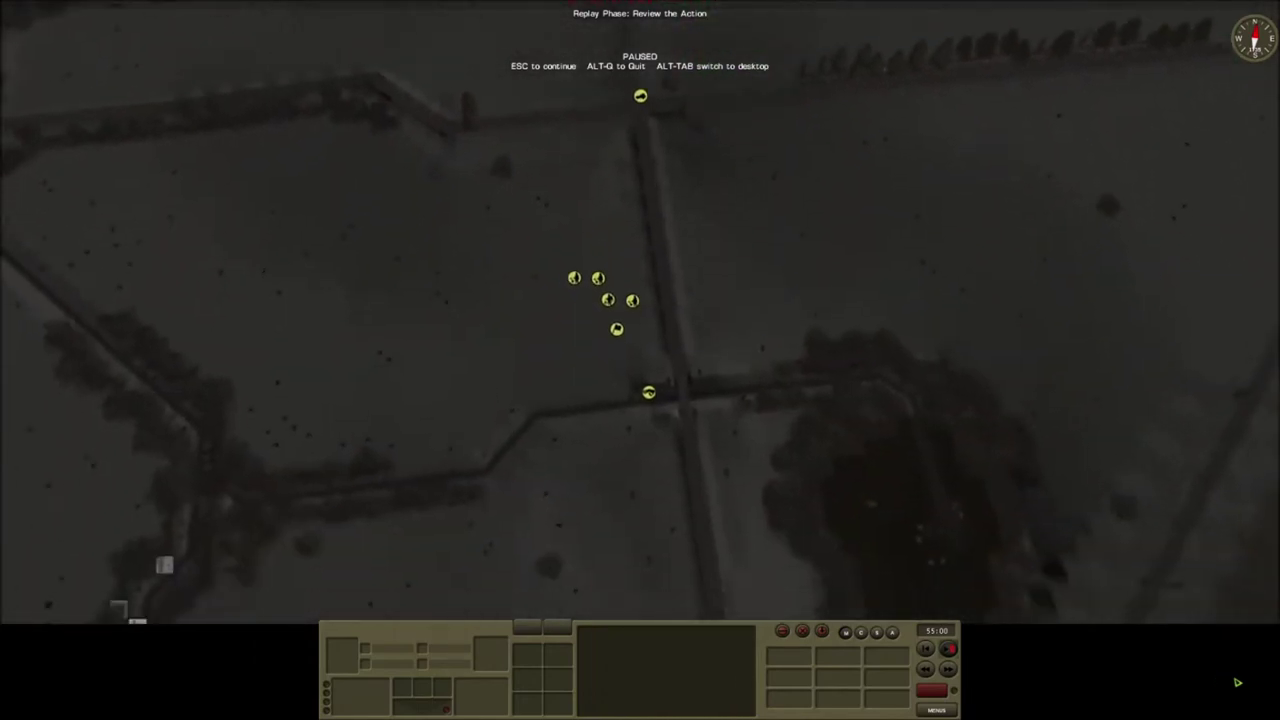
{"action": "scroll", "coordinate": [1237, 683], "scroll_direction": "down", "scroll_amount": 4}
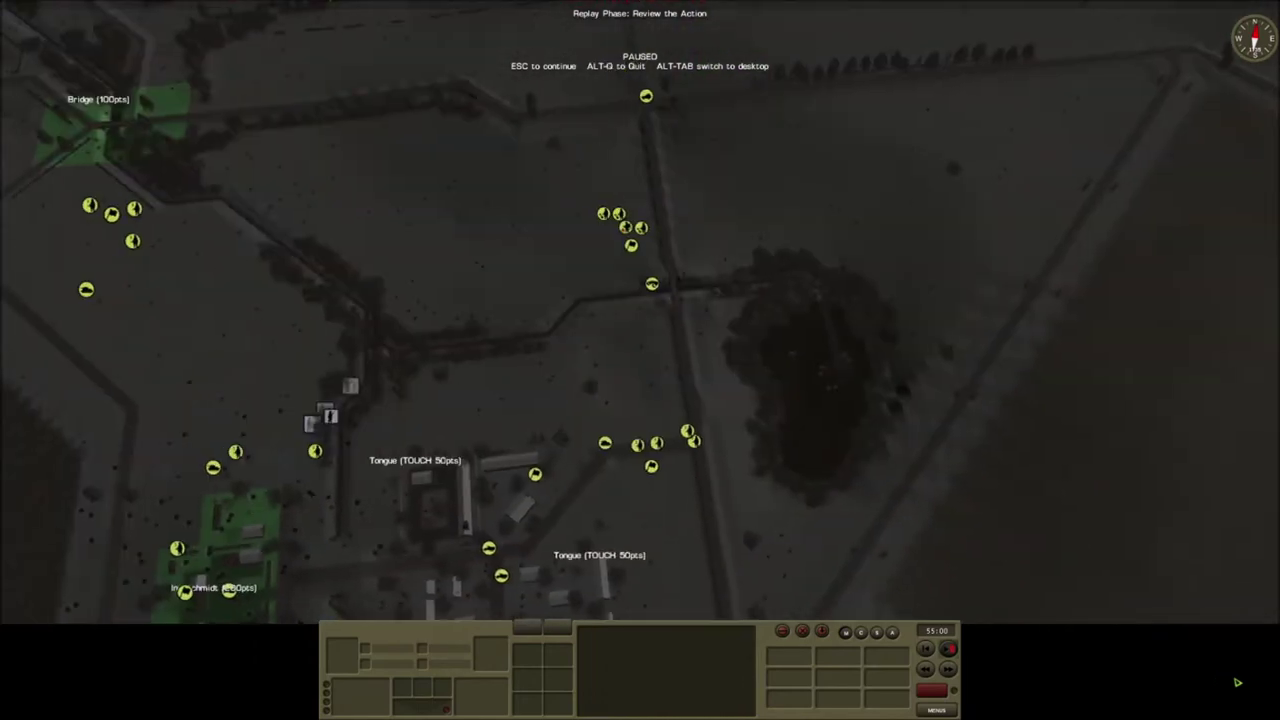
{"action": "key", "text": "Down"}
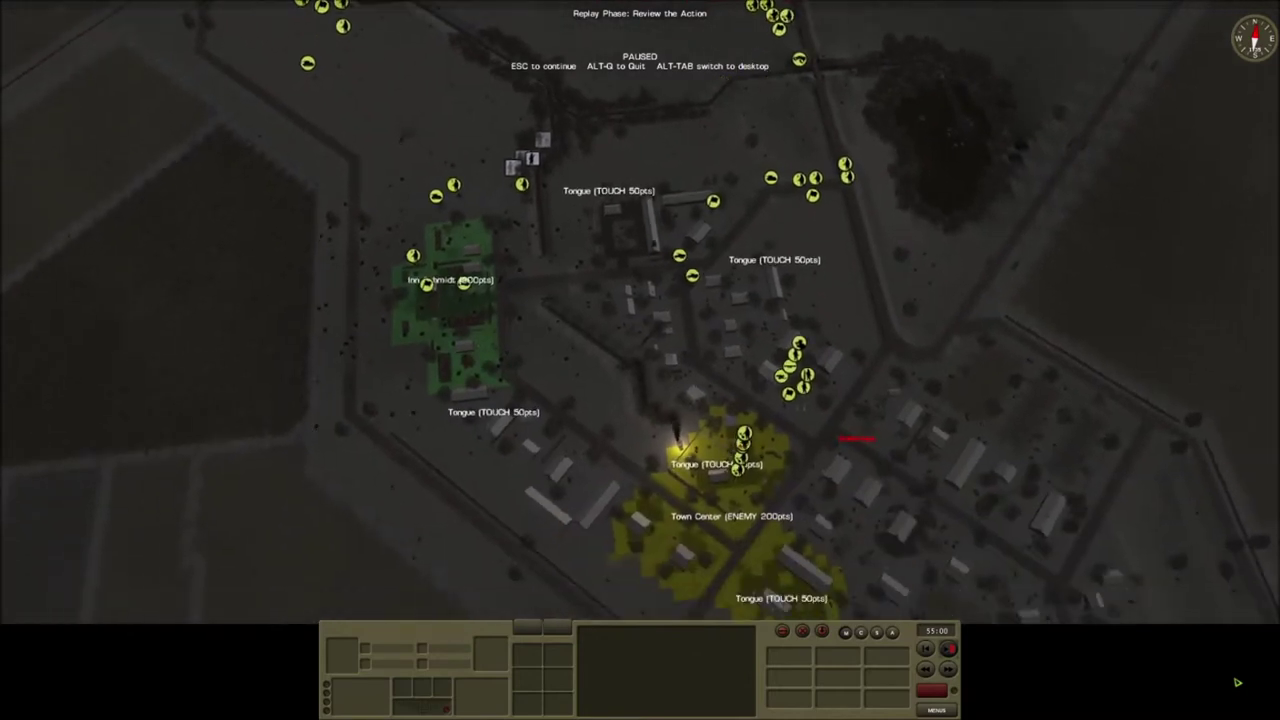
{"action": "scroll", "coordinate": [1237, 683], "scroll_direction": "down", "scroll_amount": 2}
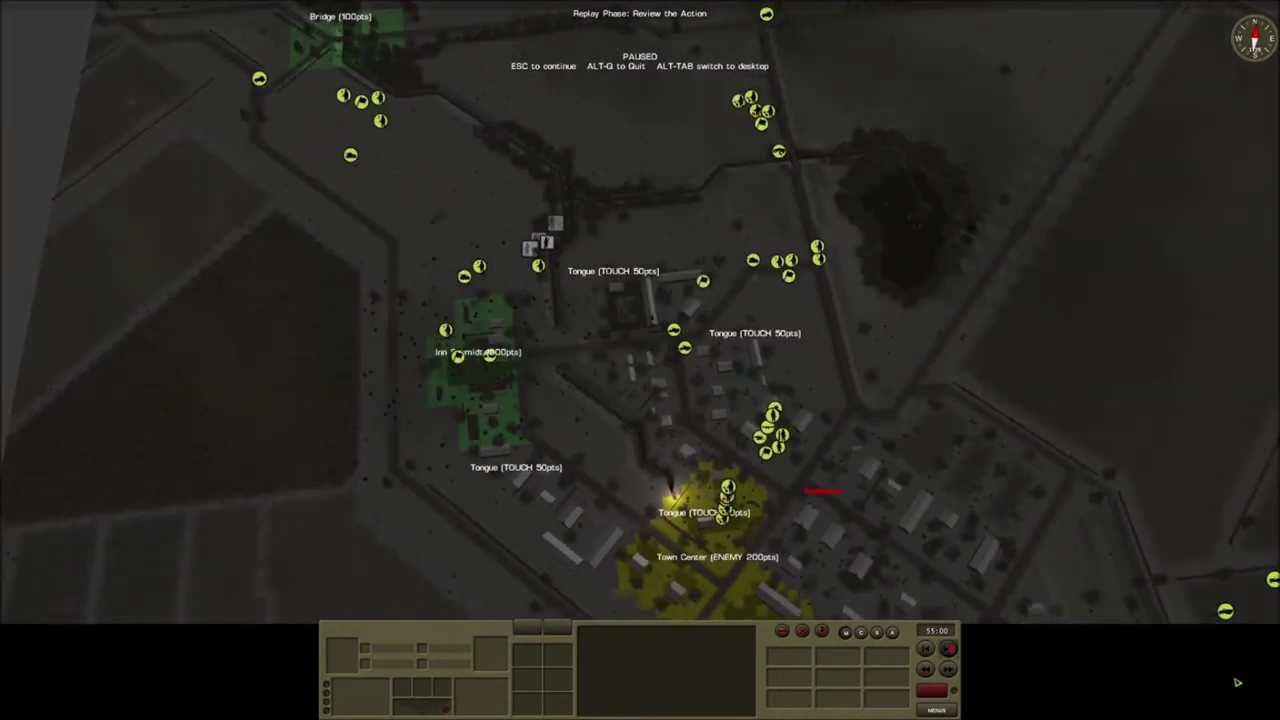
{"action": "key", "text": "Escape"}
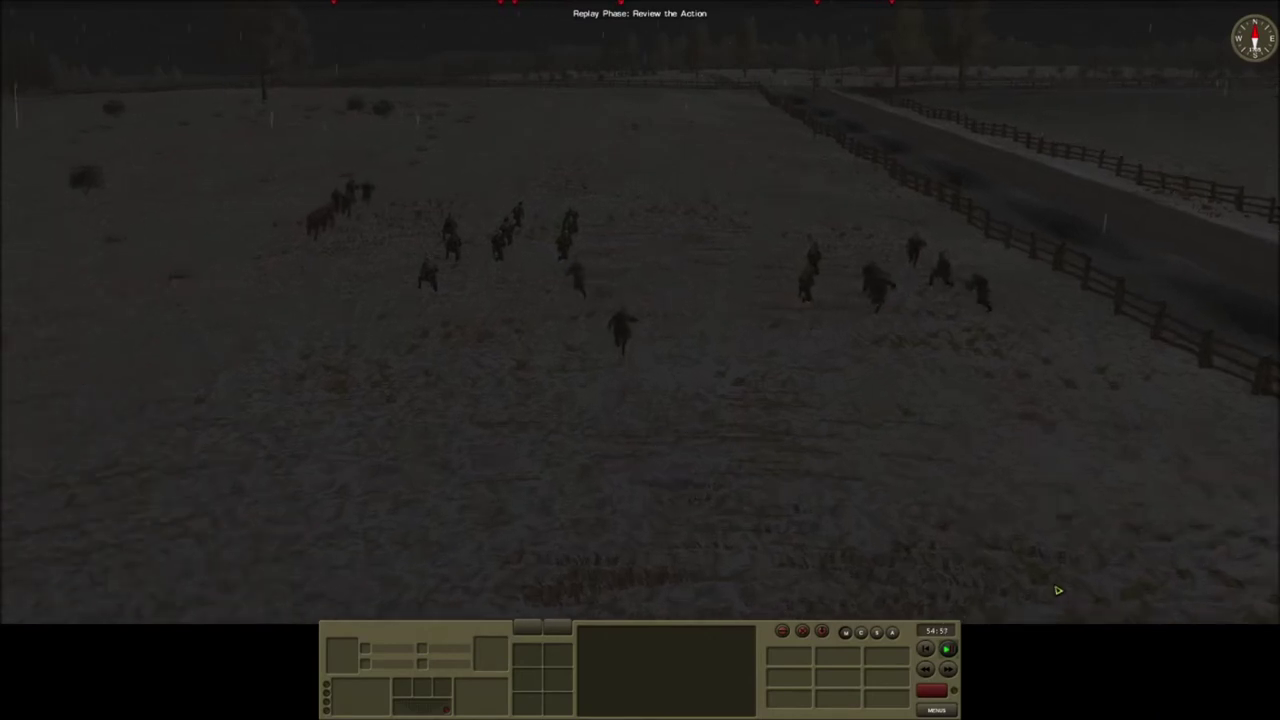
{"action": "scroll", "coordinate": [1057, 590], "scroll_direction": "up", "scroll_amount": 2}
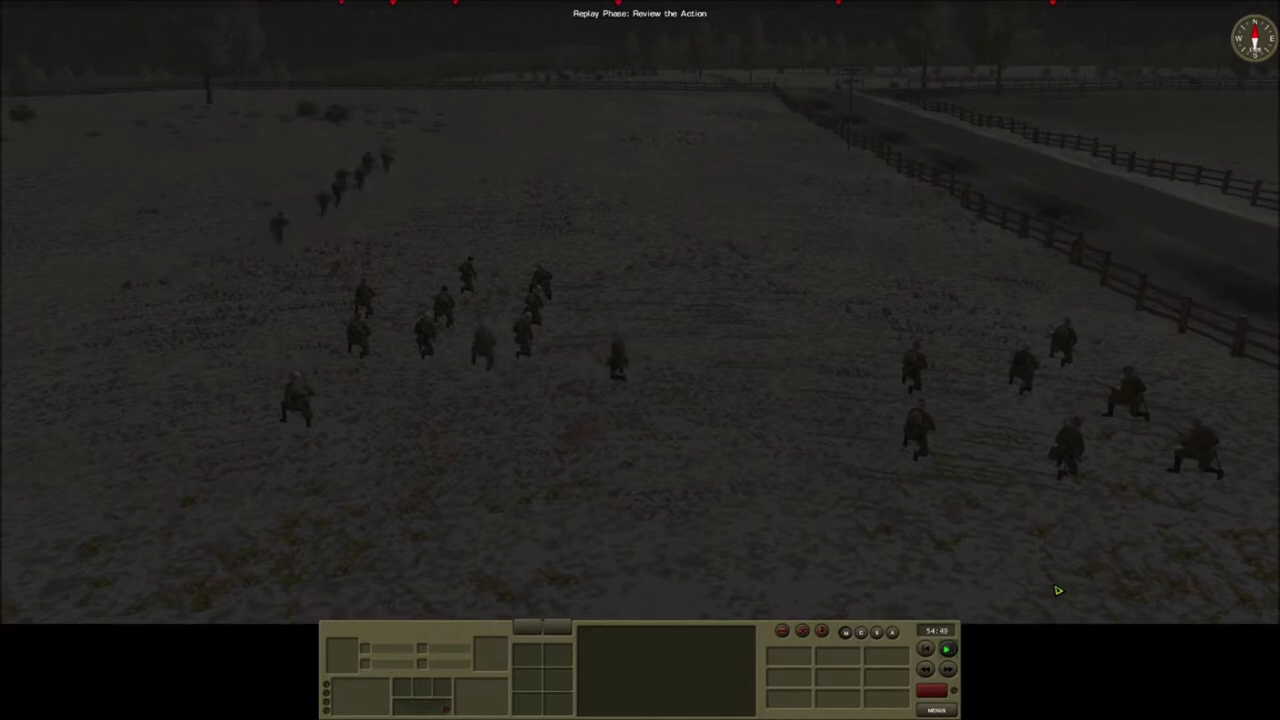
Step: Track the squads across the fenced snowy field, ending on an elevated view above them
{"action": "key", "text": "Left"}
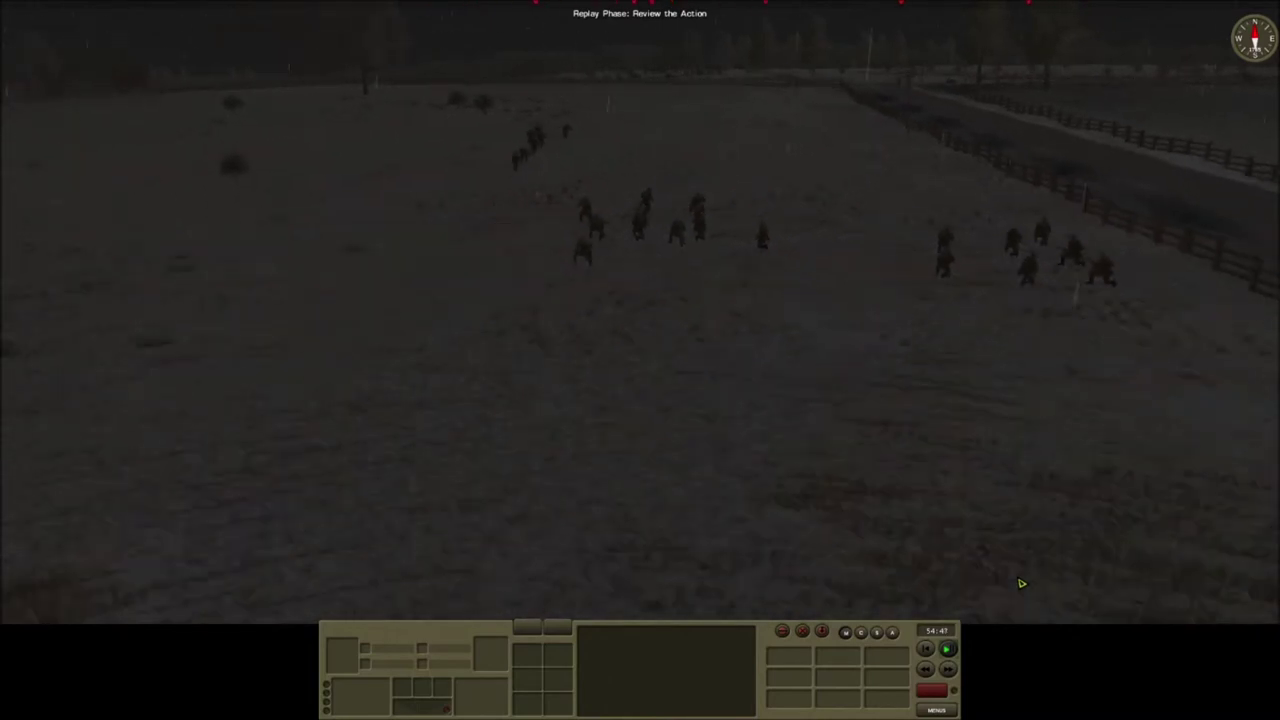
{"action": "key", "text": "Down"}
{"action": "key", "text": "Down"}
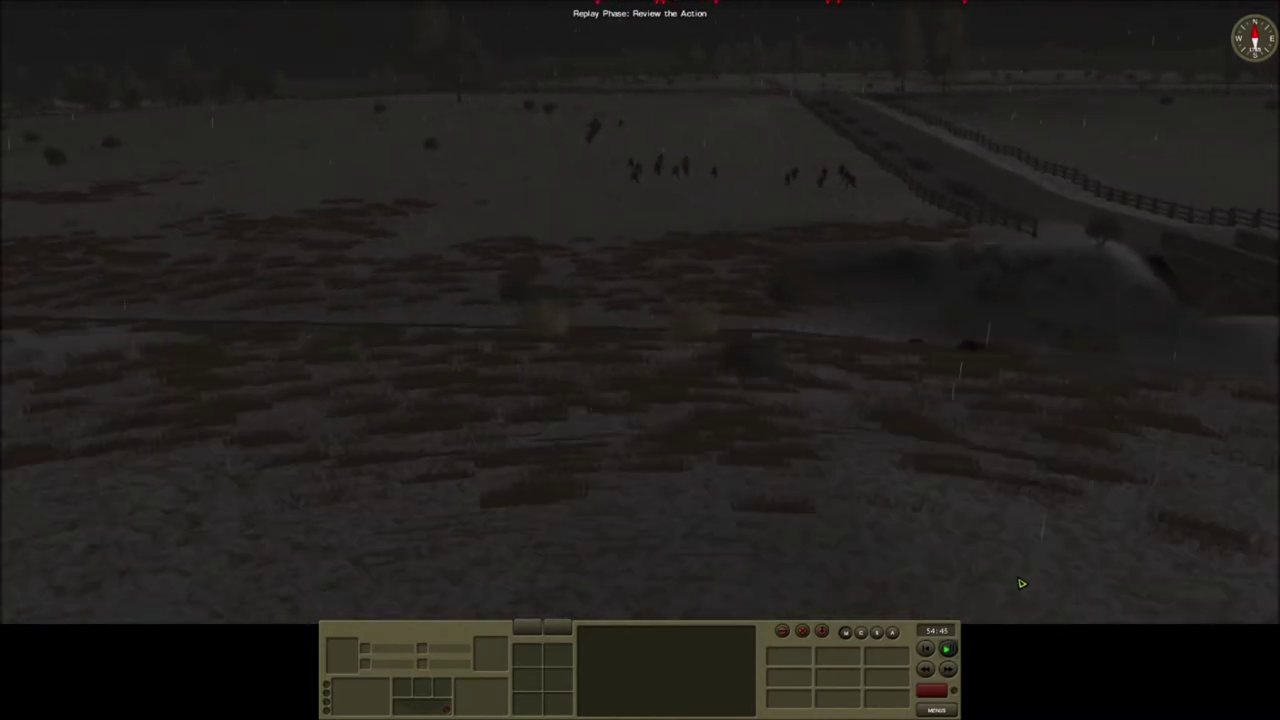
{"action": "key", "text": "Up"}
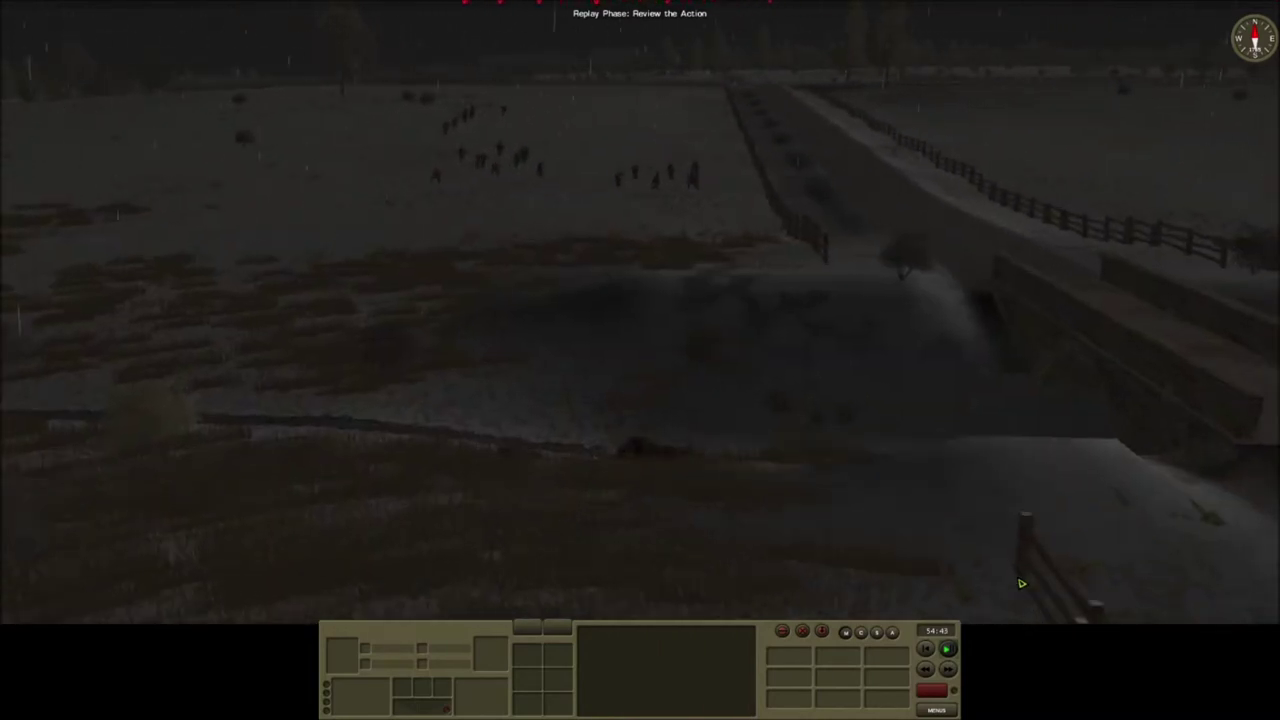
{"action": "key", "text": "Down"}
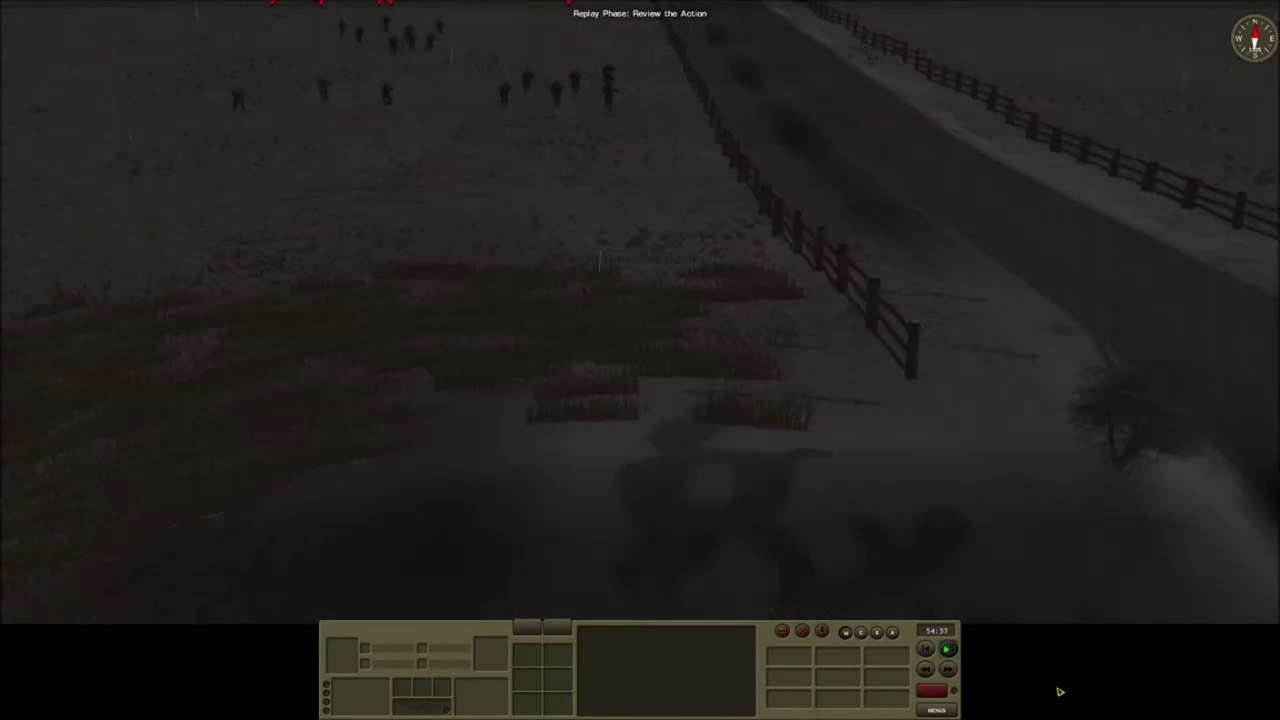
{"action": "key", "text": "Up"}
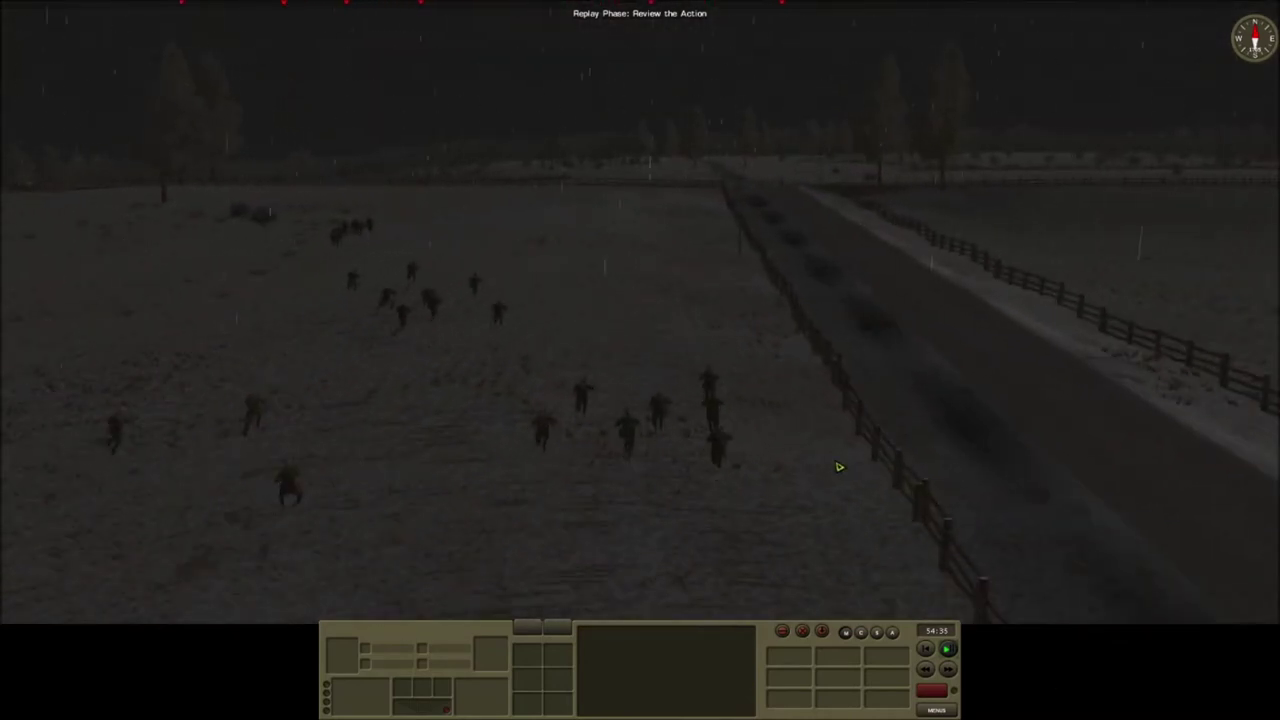
Step: Sweep the view across the woods and fields toward the tree line, deselecting the unit
{"action": "key", "text": "Left"}
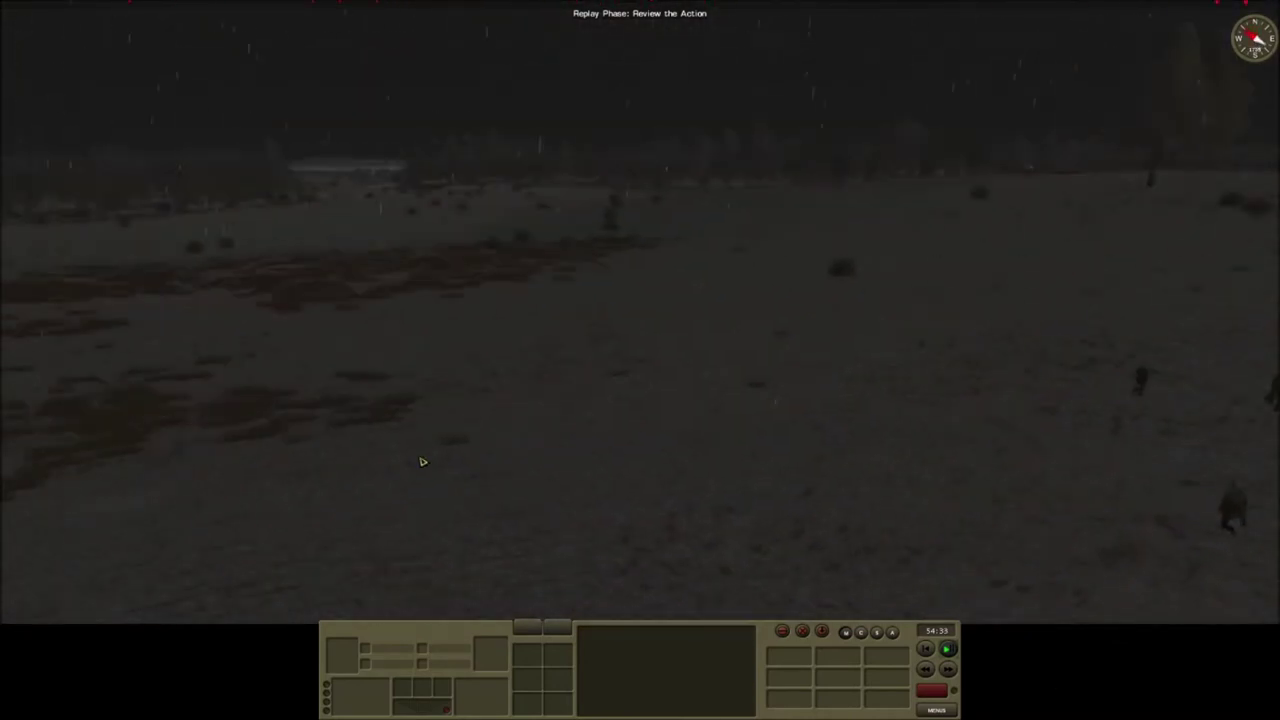
{"action": "left_click_drag", "start_coordinate": [433, 466], "coordinate": [1068, 479]}
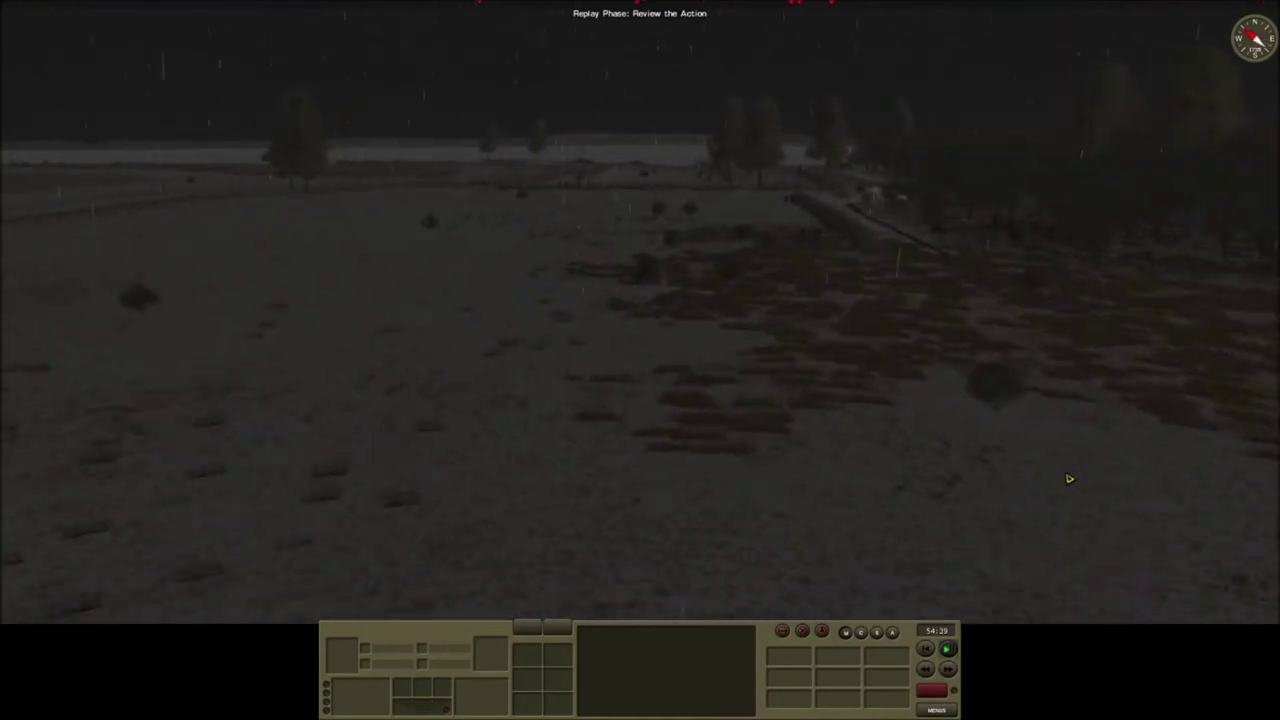
{"action": "key", "text": "Up"}
{"action": "key", "text": "Up"}
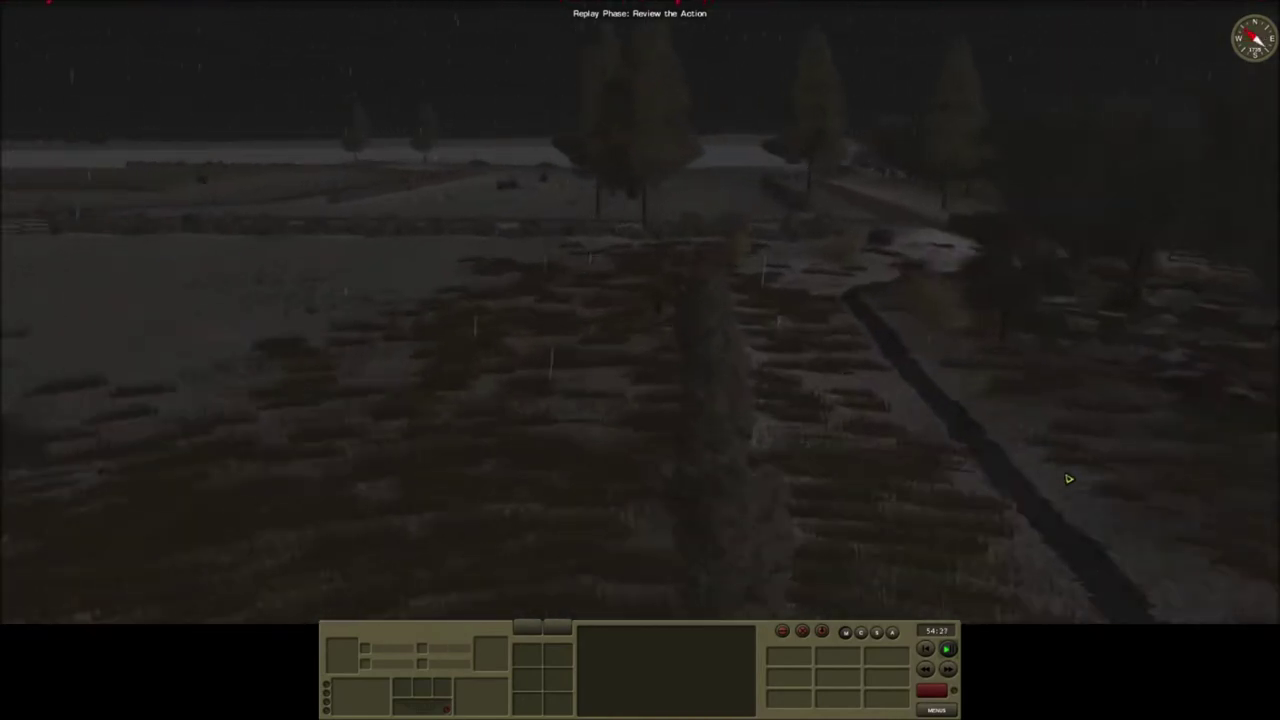
{"action": "key", "text": "Up"}
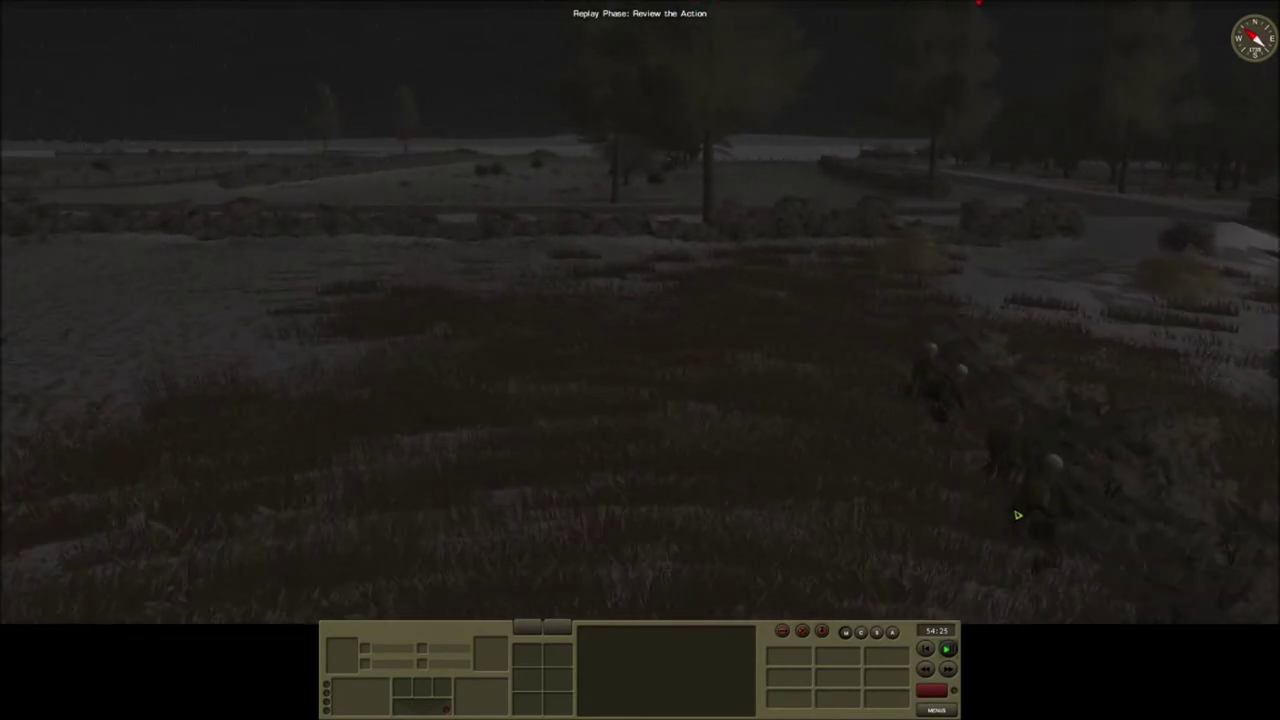
{"action": "left_click", "coordinate": [810, 512]}
{"action": "key", "text": "Up"}
{"action": "key", "text": "Up"}
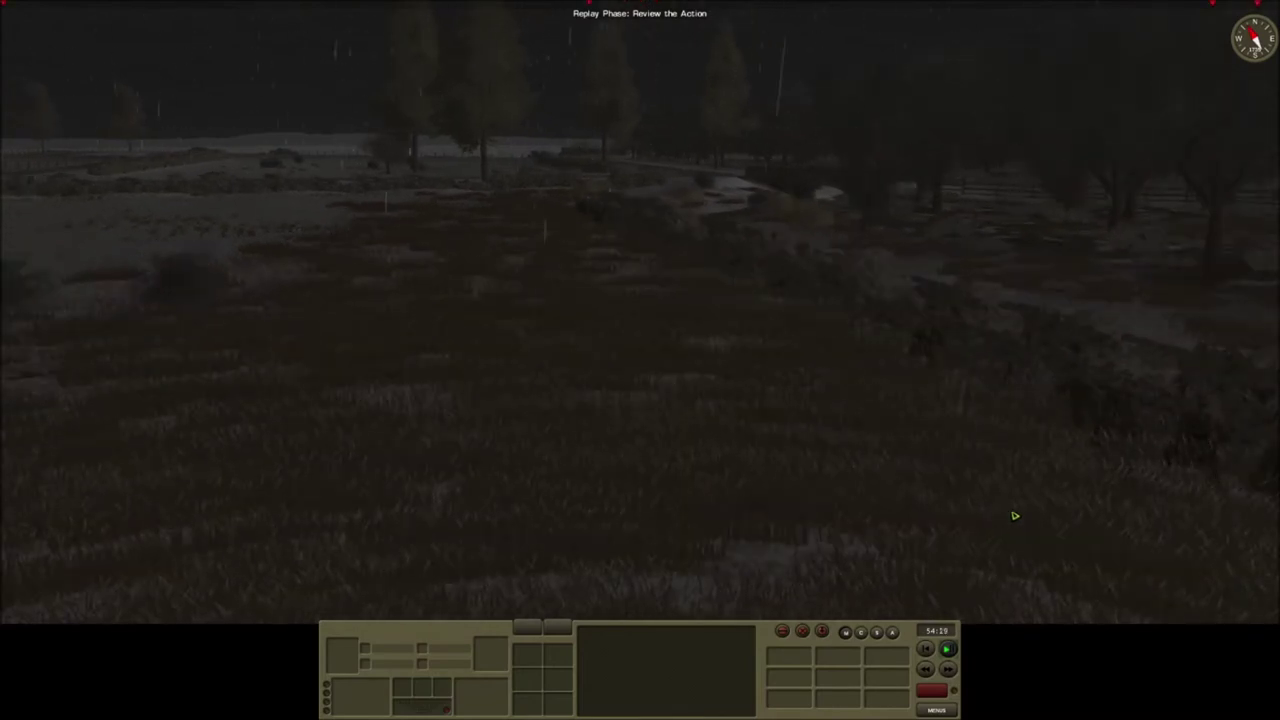
Step: Turn along the stream, close in on the soldiers by the bush, and orbit the prone soldier
{"action": "key", "text": "Right"}
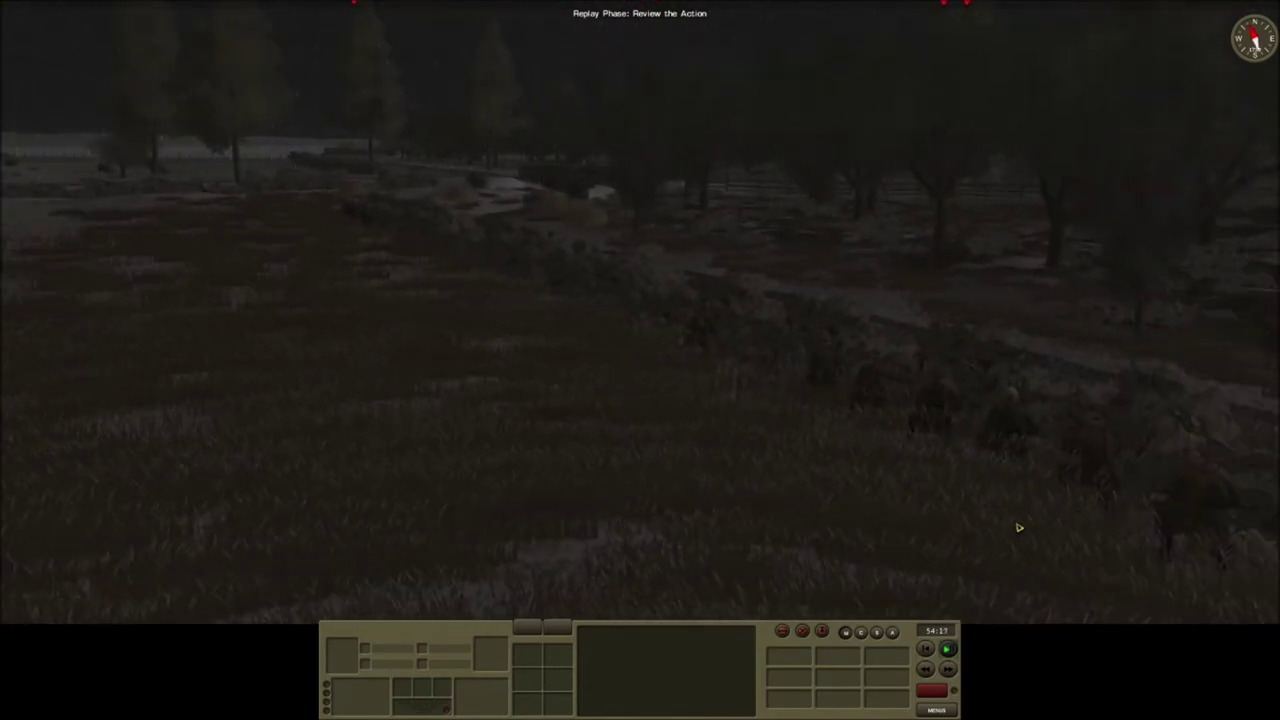
{"action": "key", "text": "Right"}
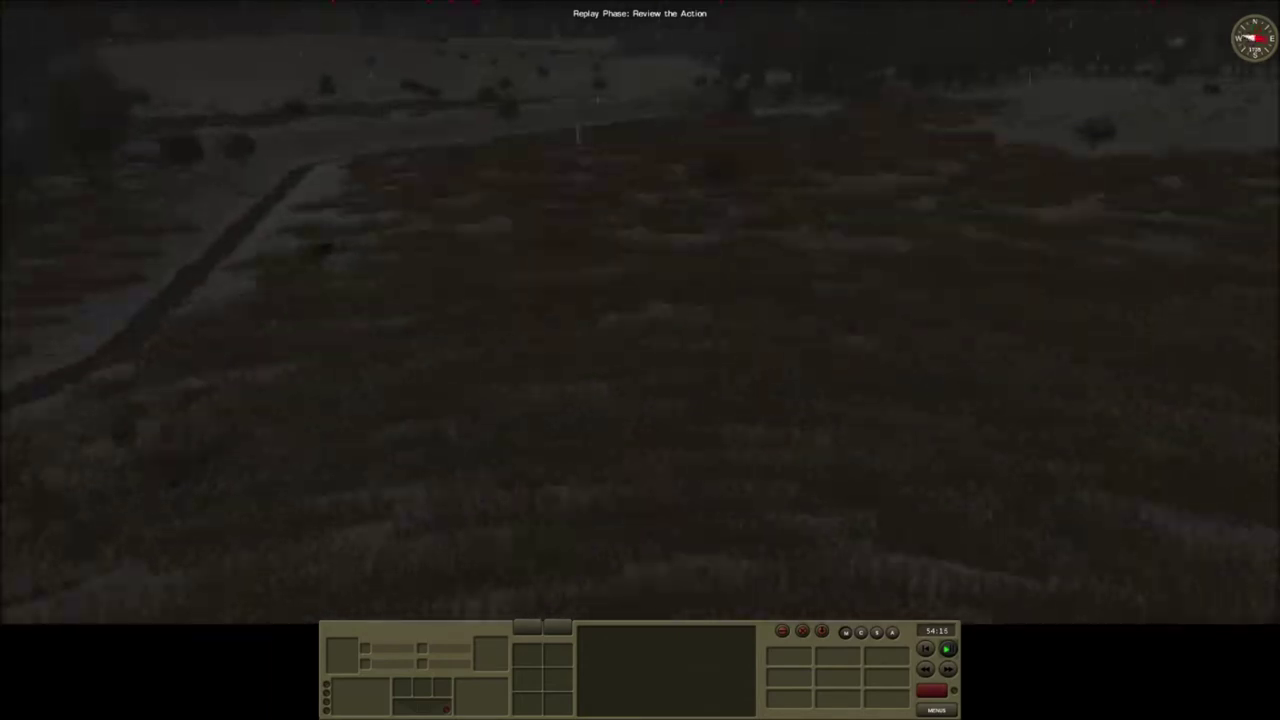
{"action": "key", "text": "Right"}
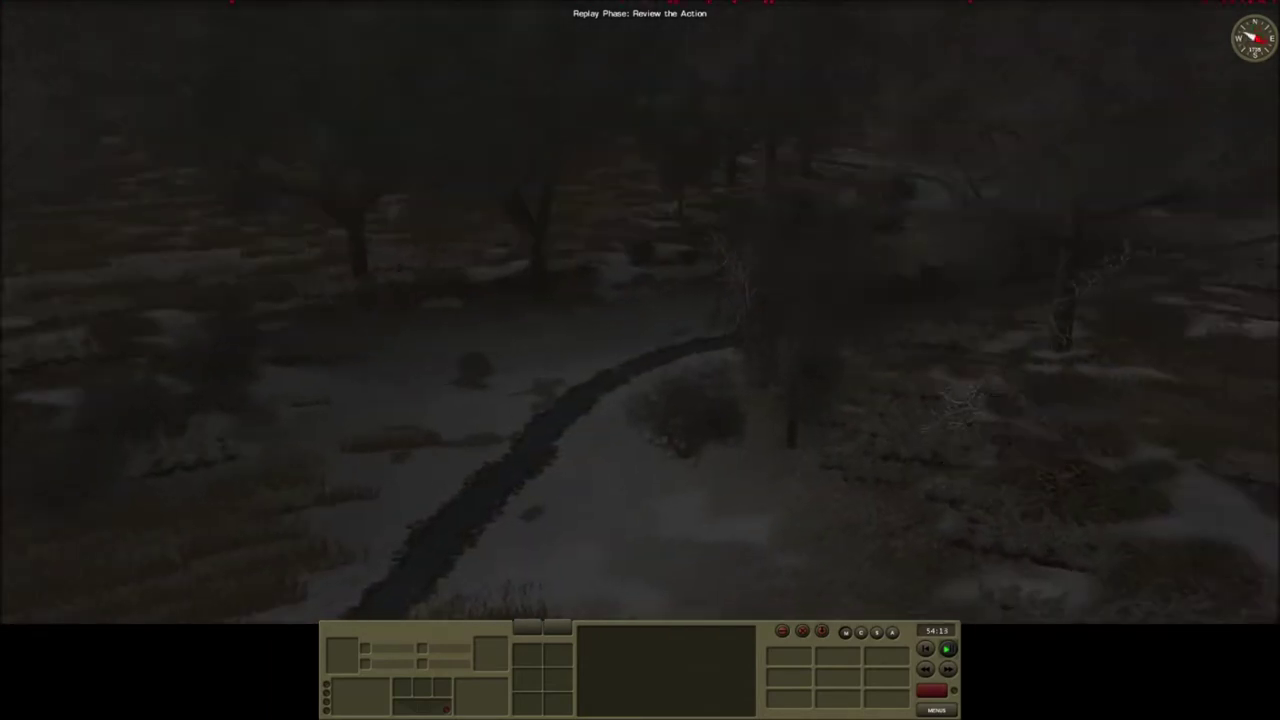
{"action": "key", "text": "Right"}
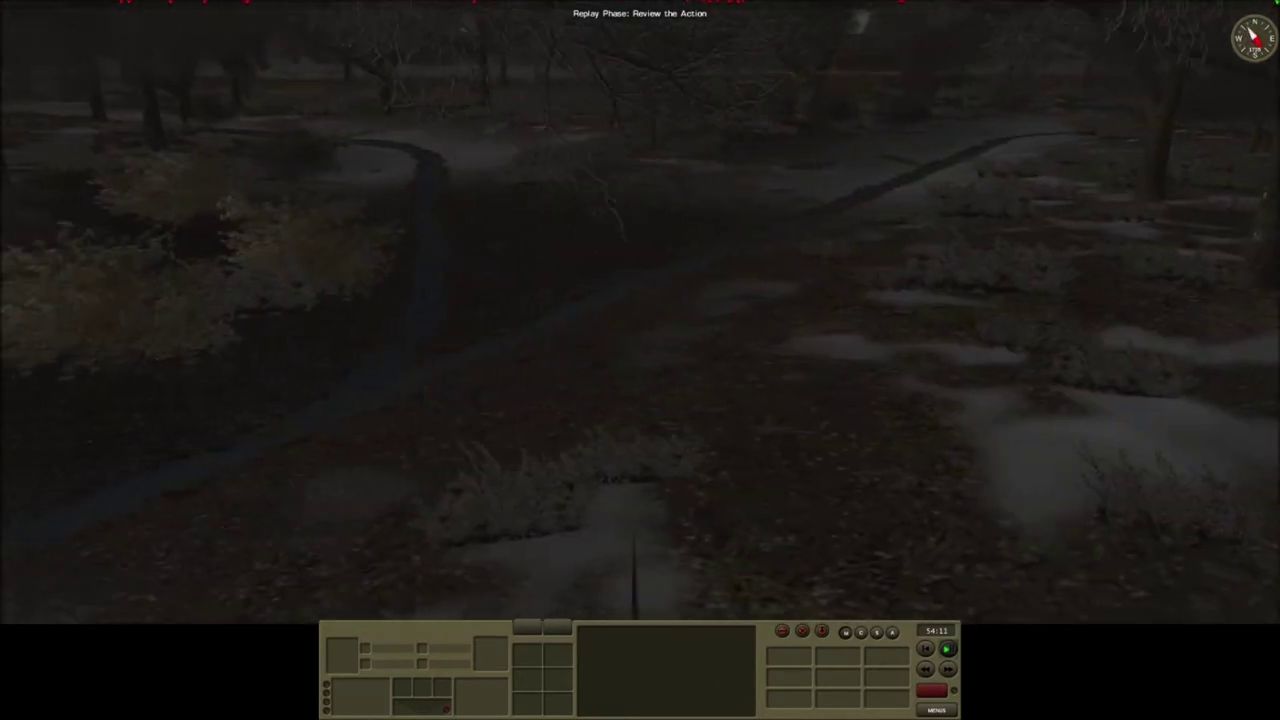
{"action": "key", "text": "Right"}
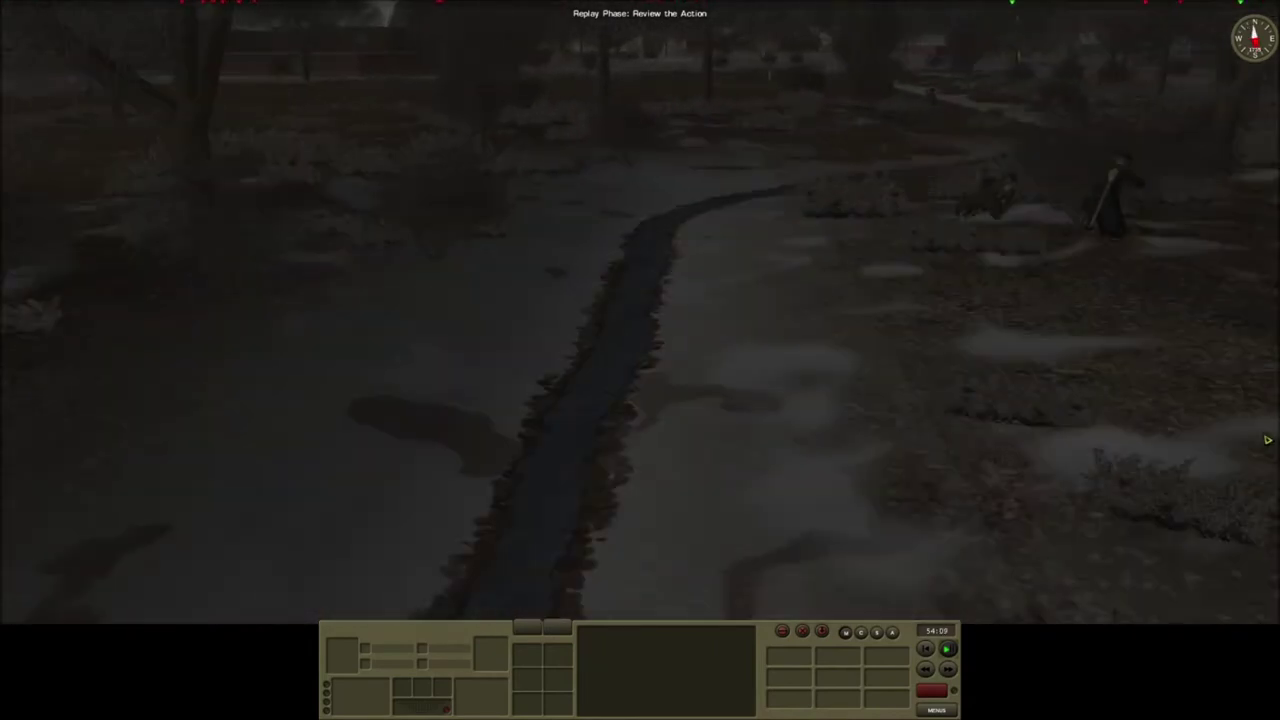
{"action": "key", "text": "Up"}
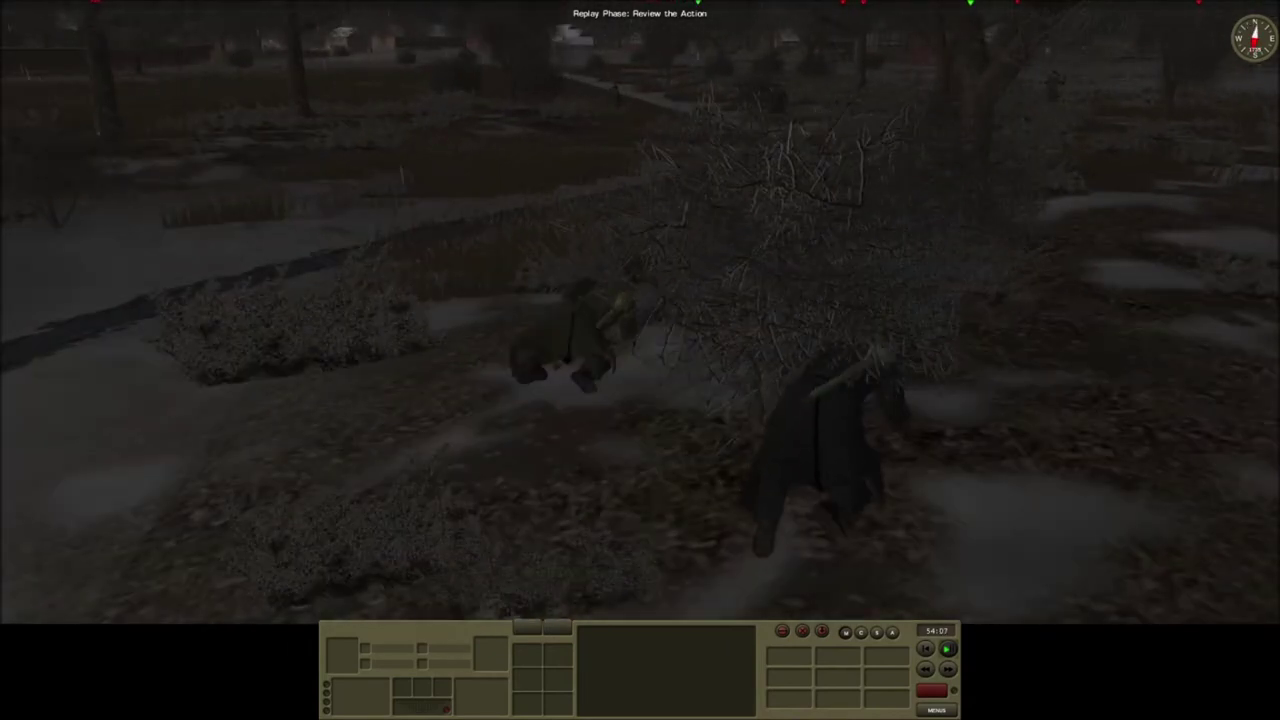
{"action": "key", "text": "Right"}
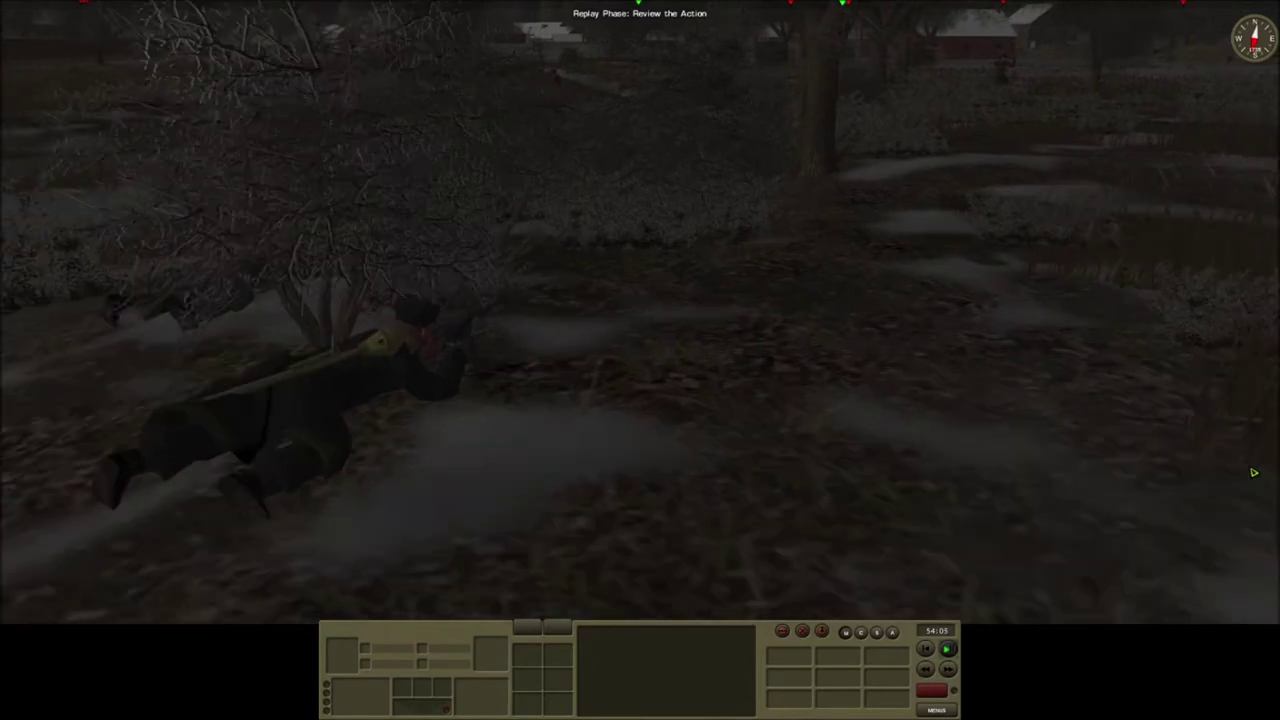
{"action": "key", "text": "Right"}
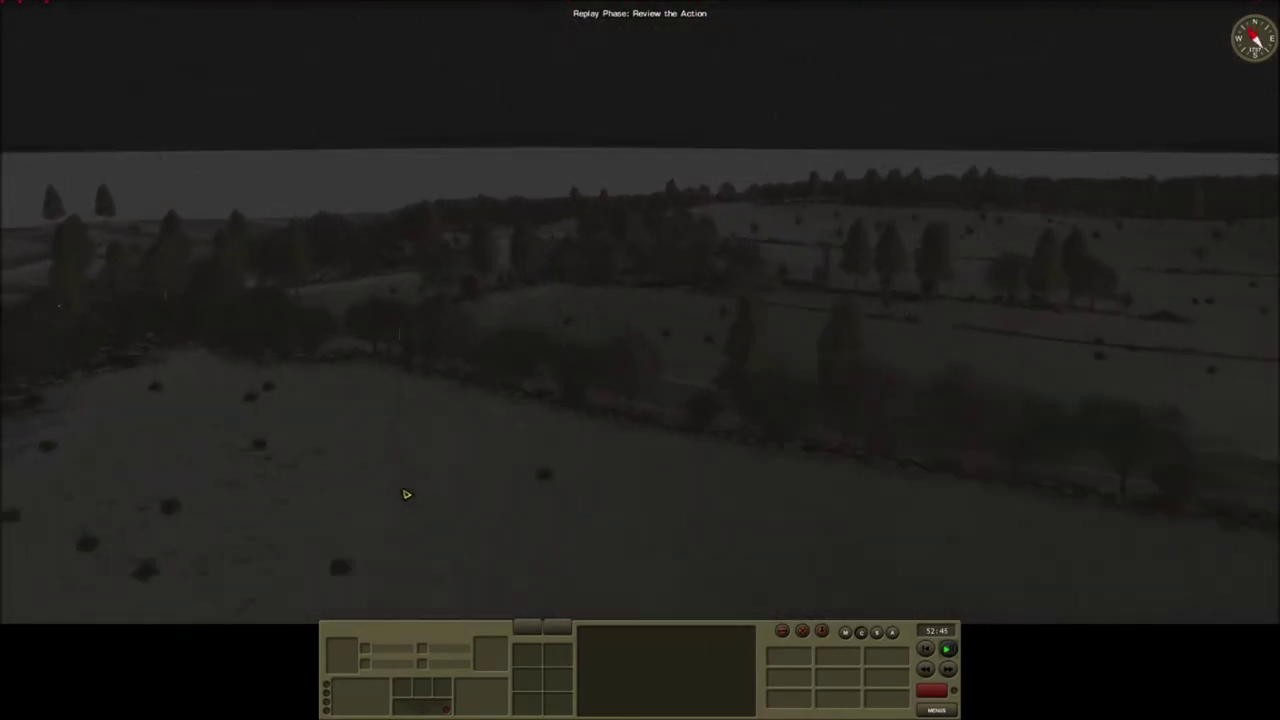
{"action": "key", "text": "Up"}
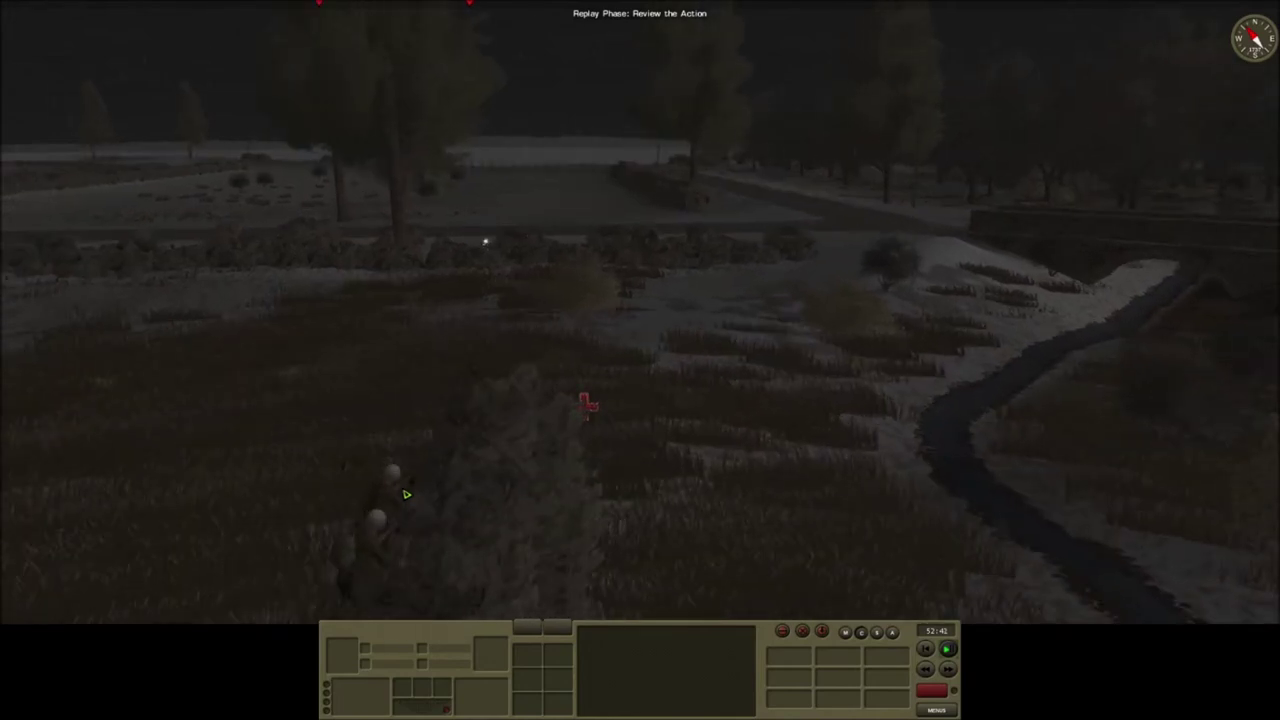
Step: Fly over the fields past the tank and bring the stream and bridge into view
{"action": "key", "text": "Right"}
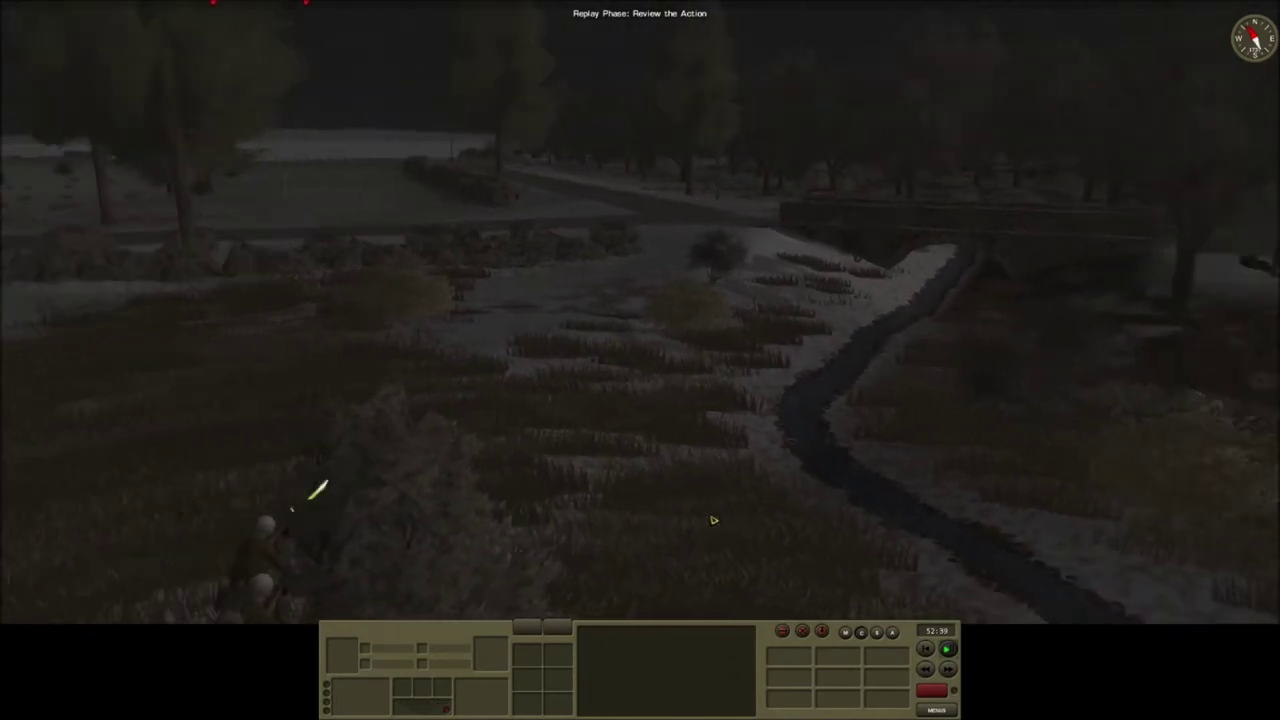
{"action": "key", "text": "Left"}
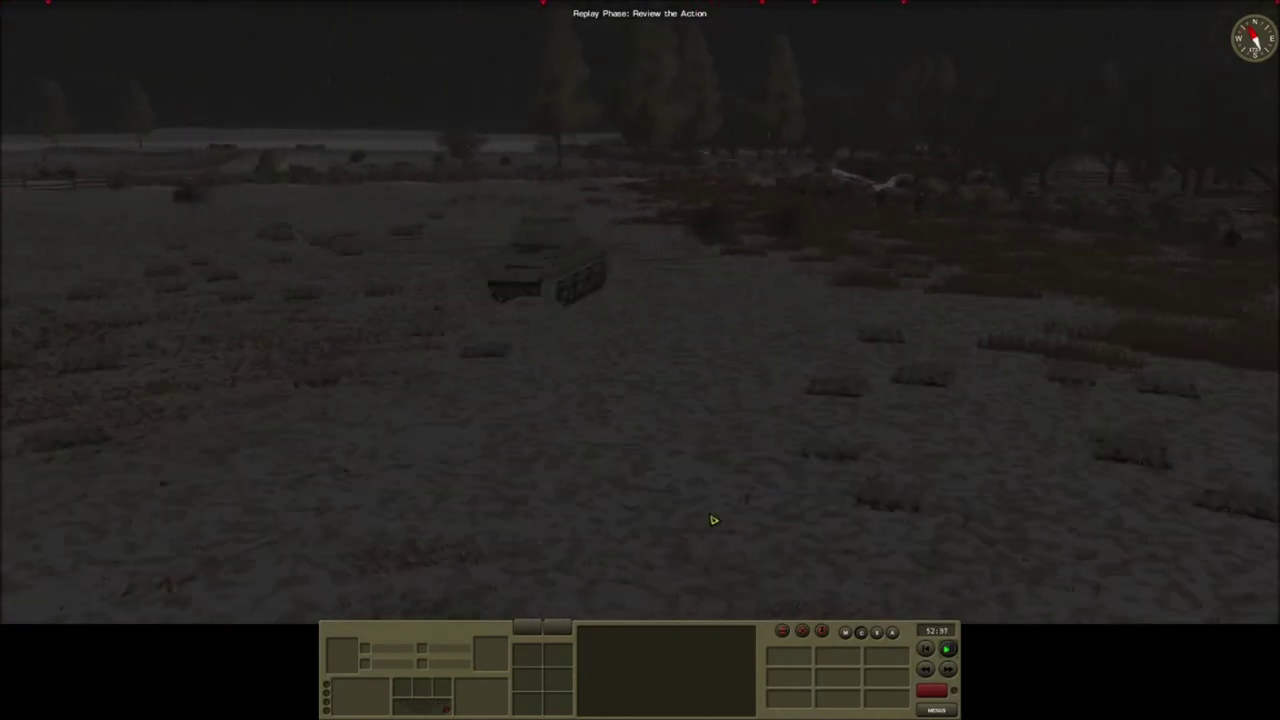
{"action": "key", "text": "Up"}
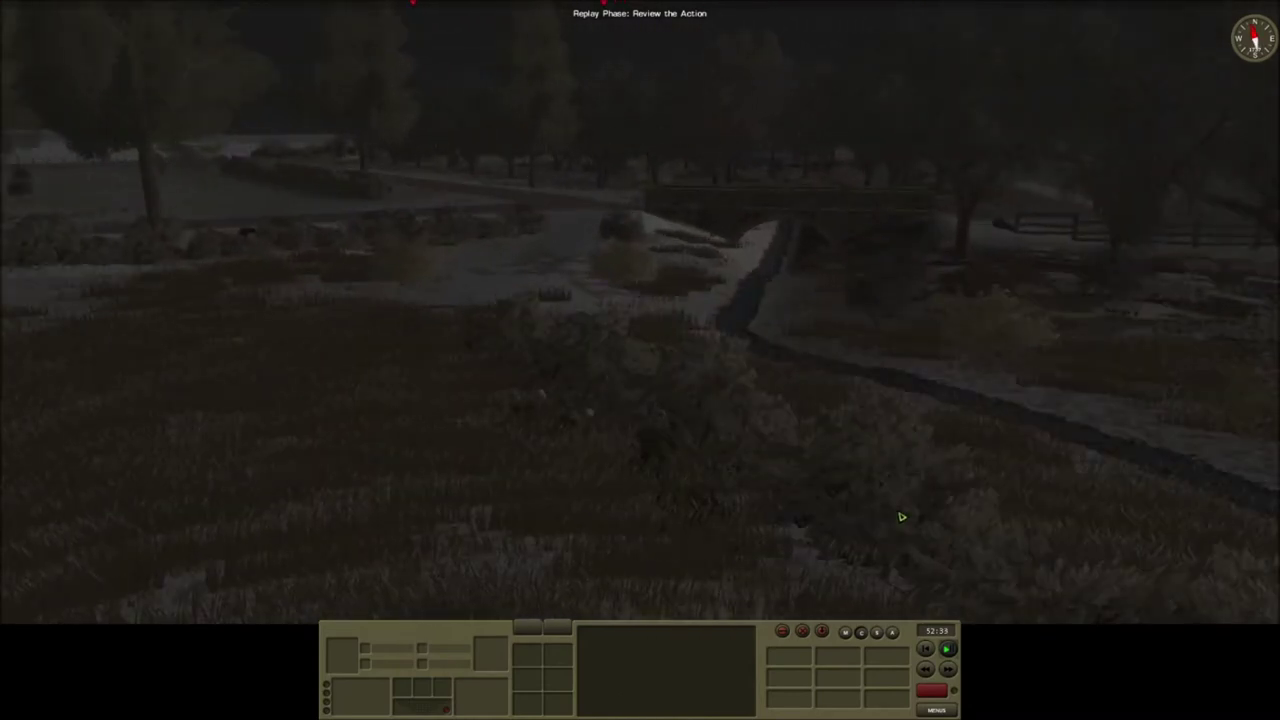
{"action": "key", "text": "Left"}
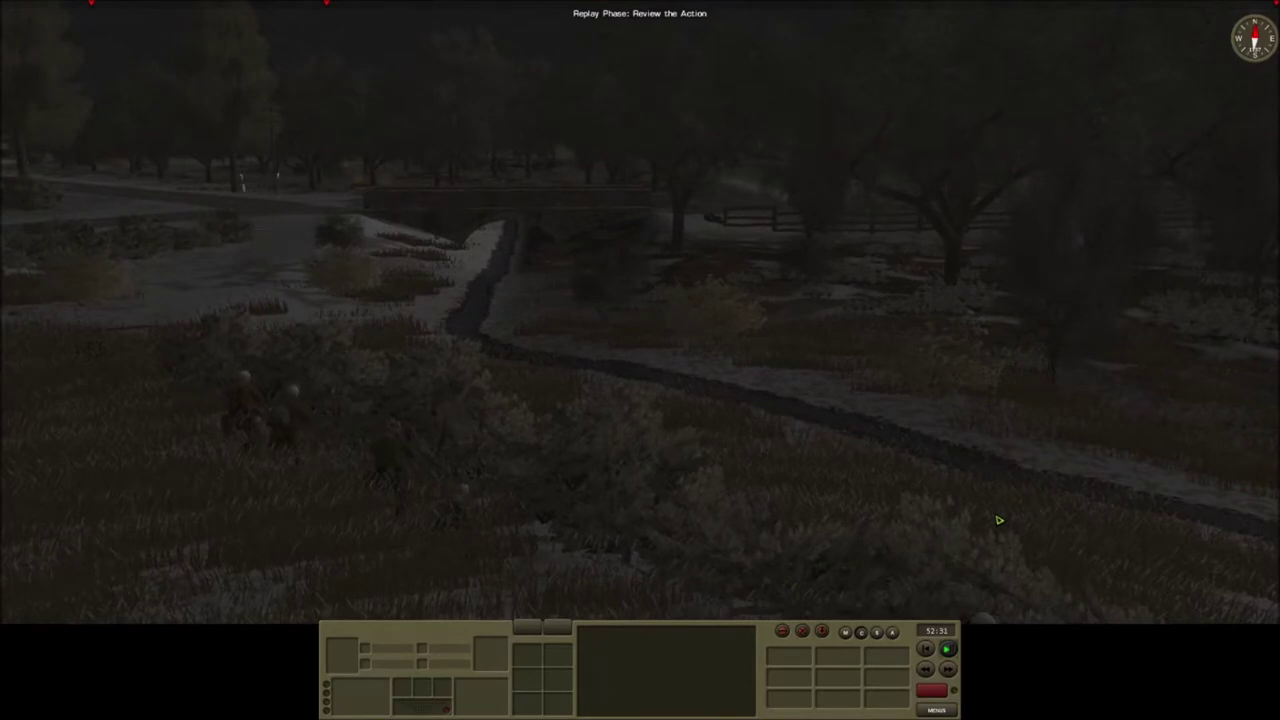
{"action": "key", "text": "Left"}
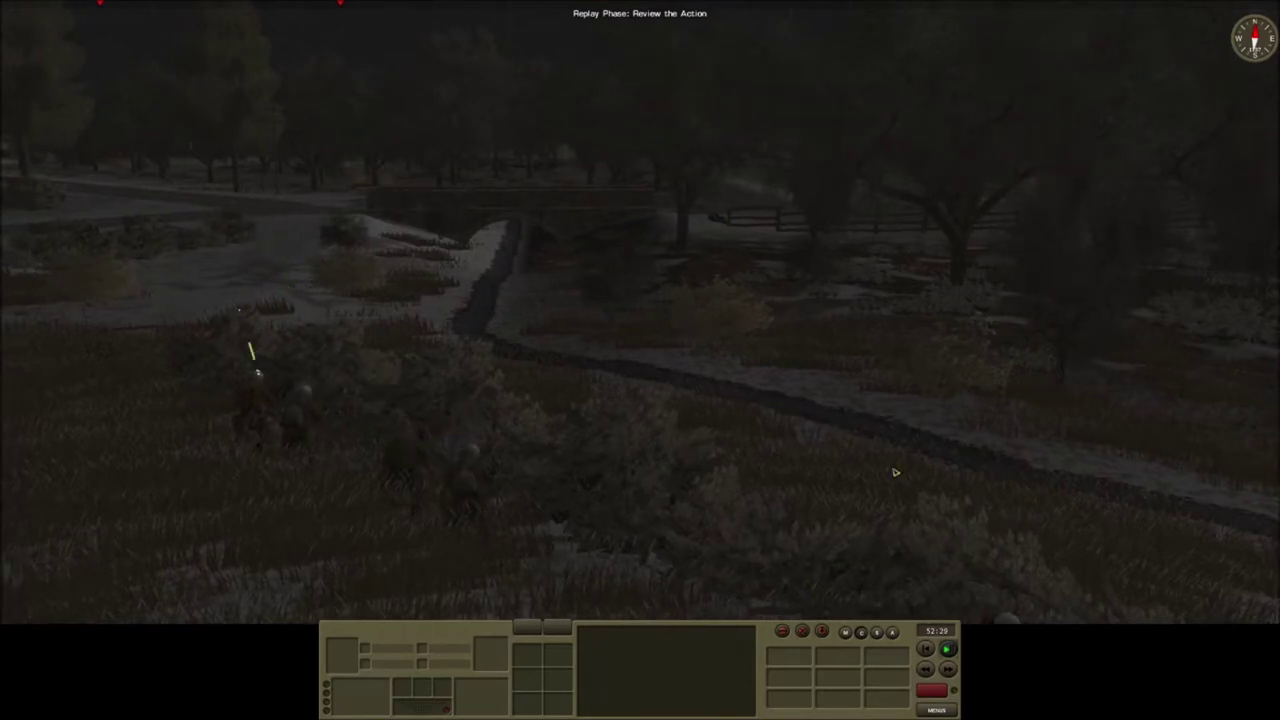
Step: Cross the stream to the casualty marker by the stone bridge, clearing the squad selection
{"action": "key", "text": "Up"}
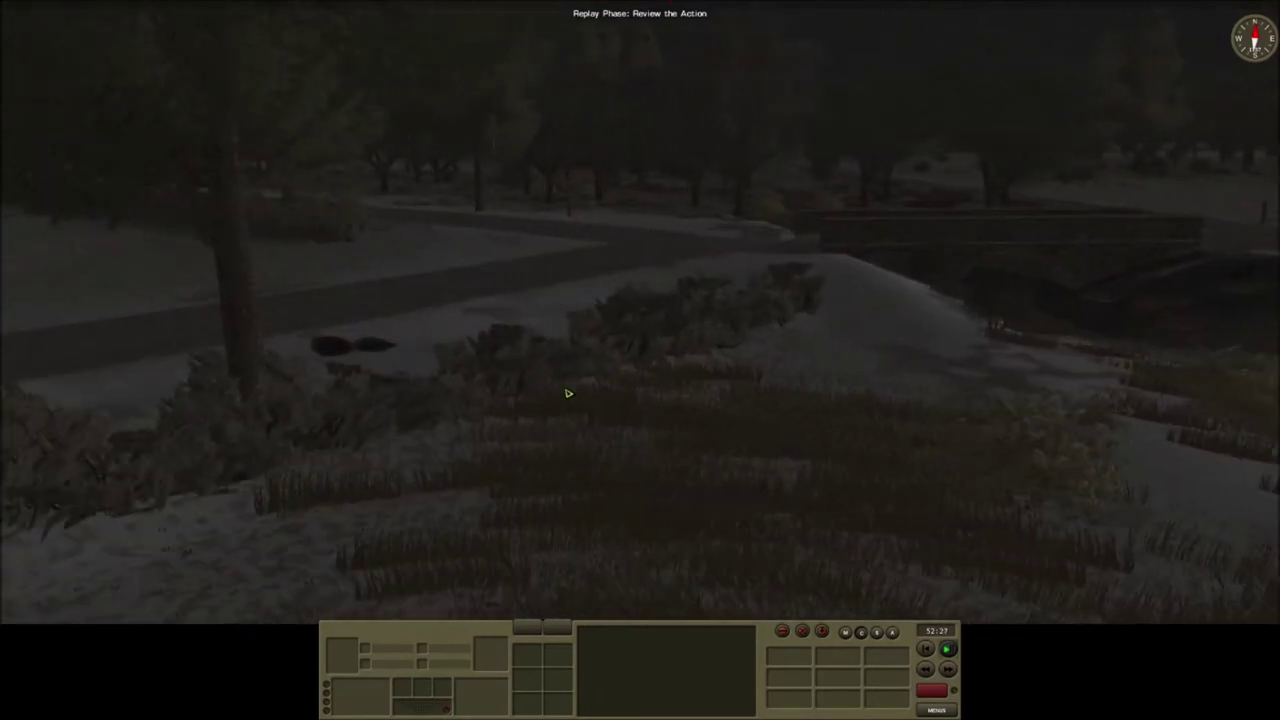
{"action": "scroll", "coordinate": [567, 393], "scroll_direction": "up", "scroll_amount": 3}
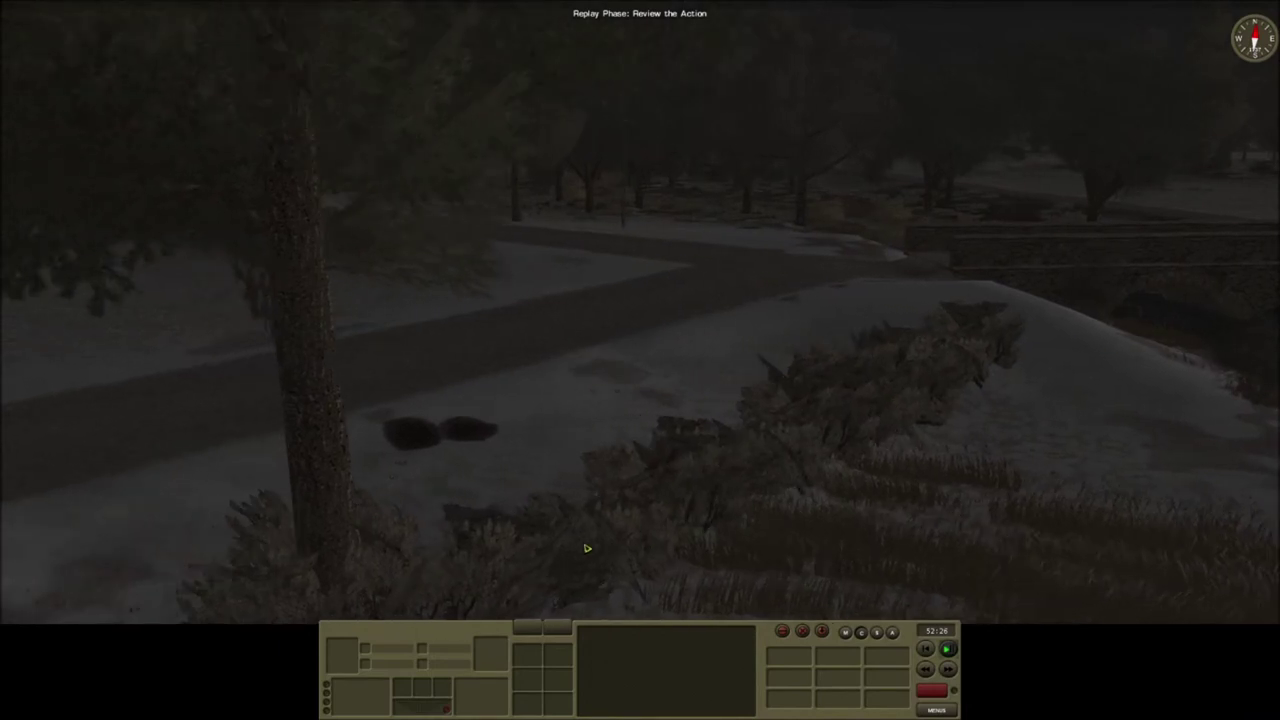
{"action": "key", "text": "Up"}
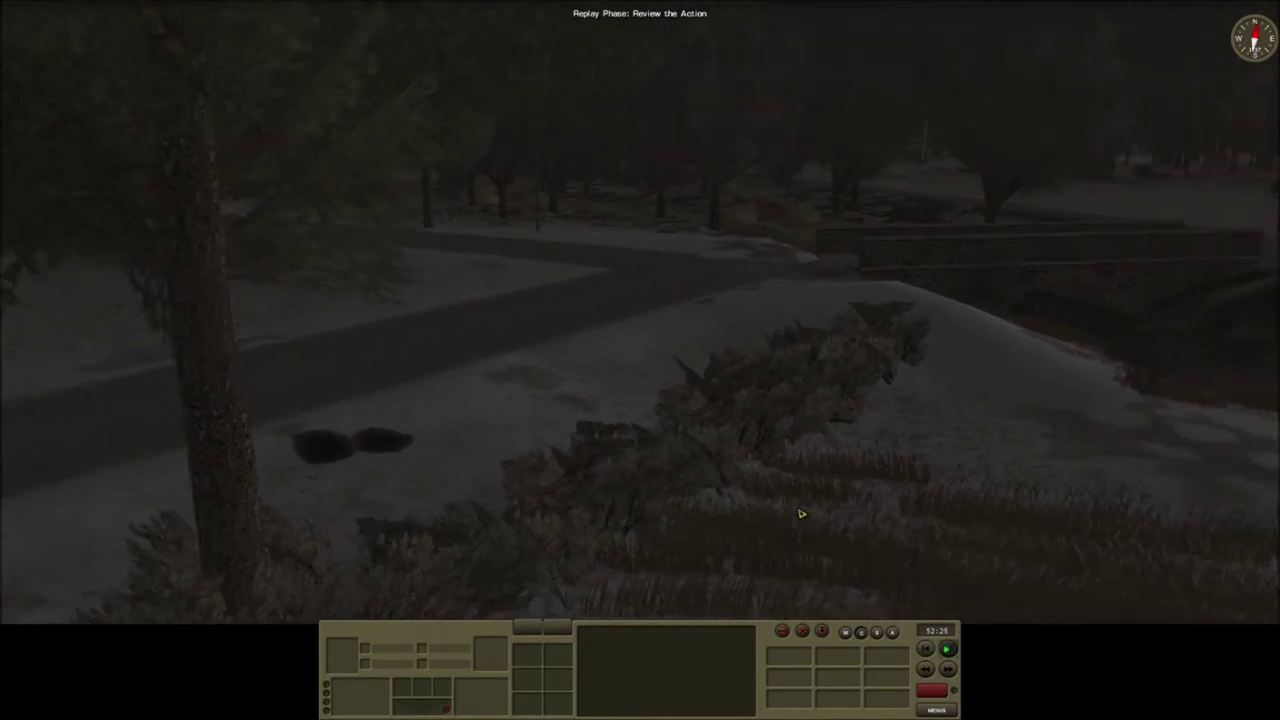
{"action": "key", "text": "Up"}
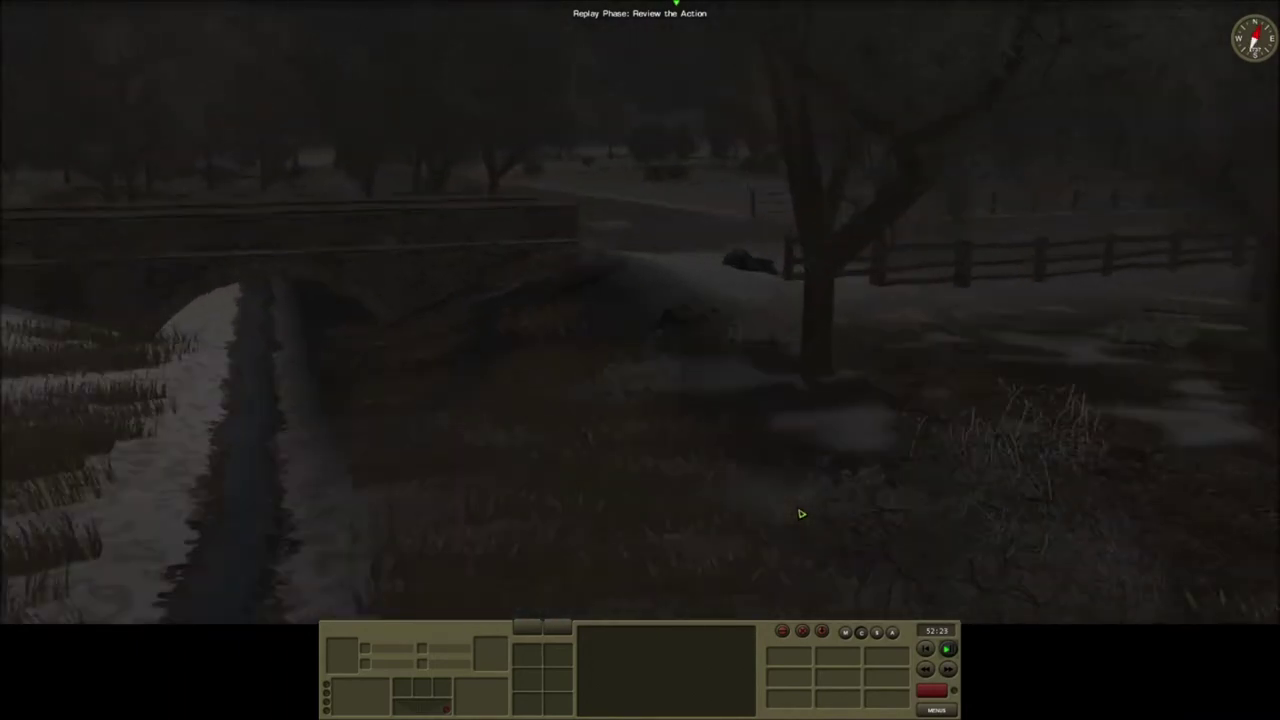
{"action": "key", "text": "Up"}
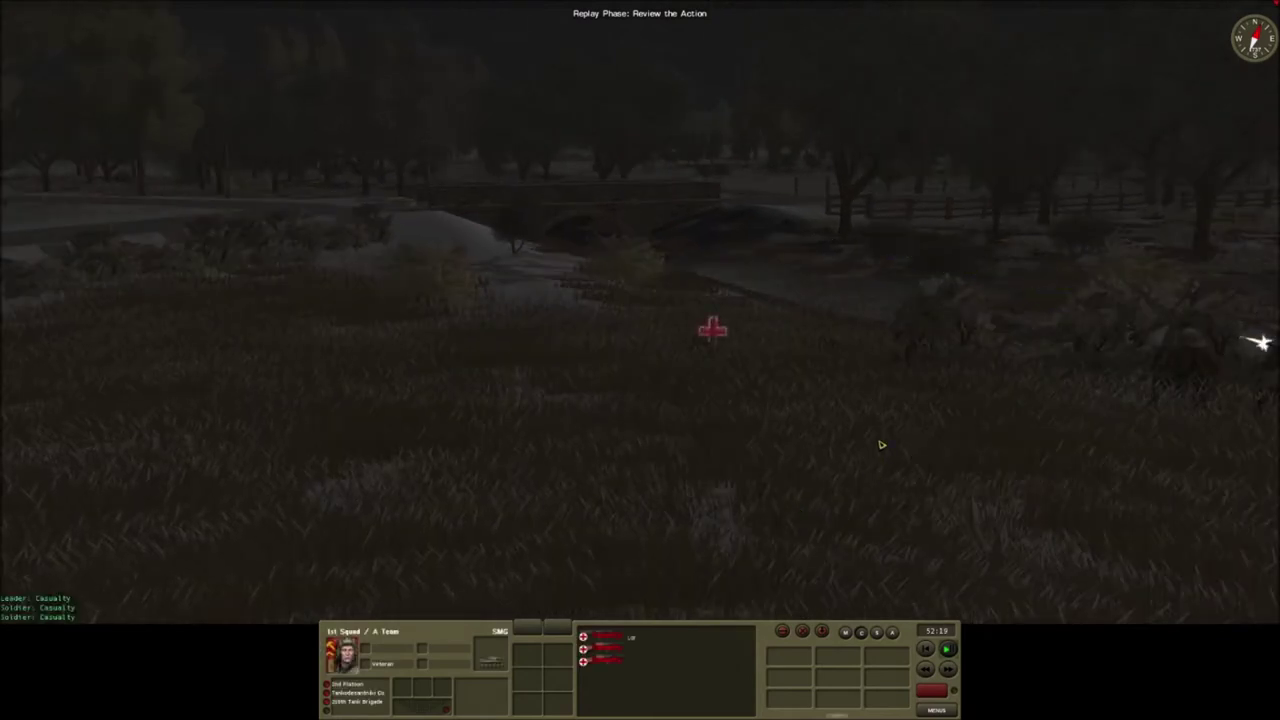
{"action": "left_click", "coordinate": [963, 540]}
{"action": "key", "text": "Up"}
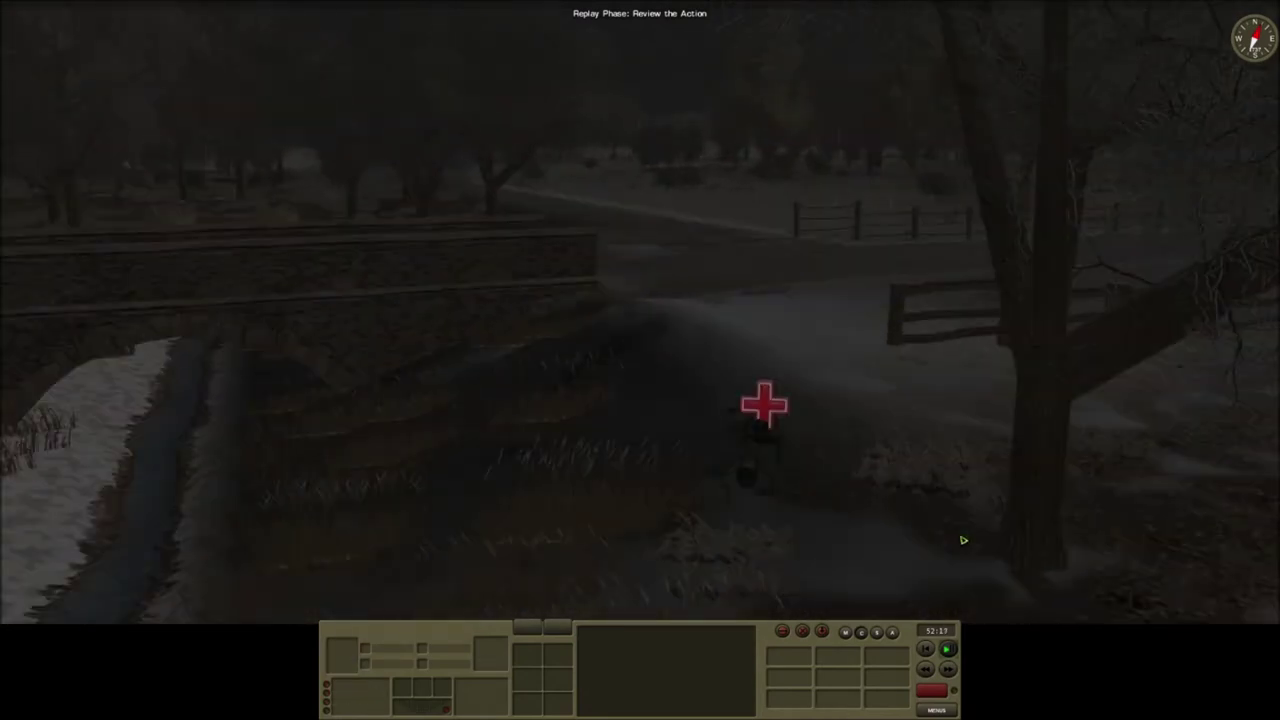
Step: Pan past the casualty marker by the bridge toward the trees
{"action": "key", "text": "Left"}
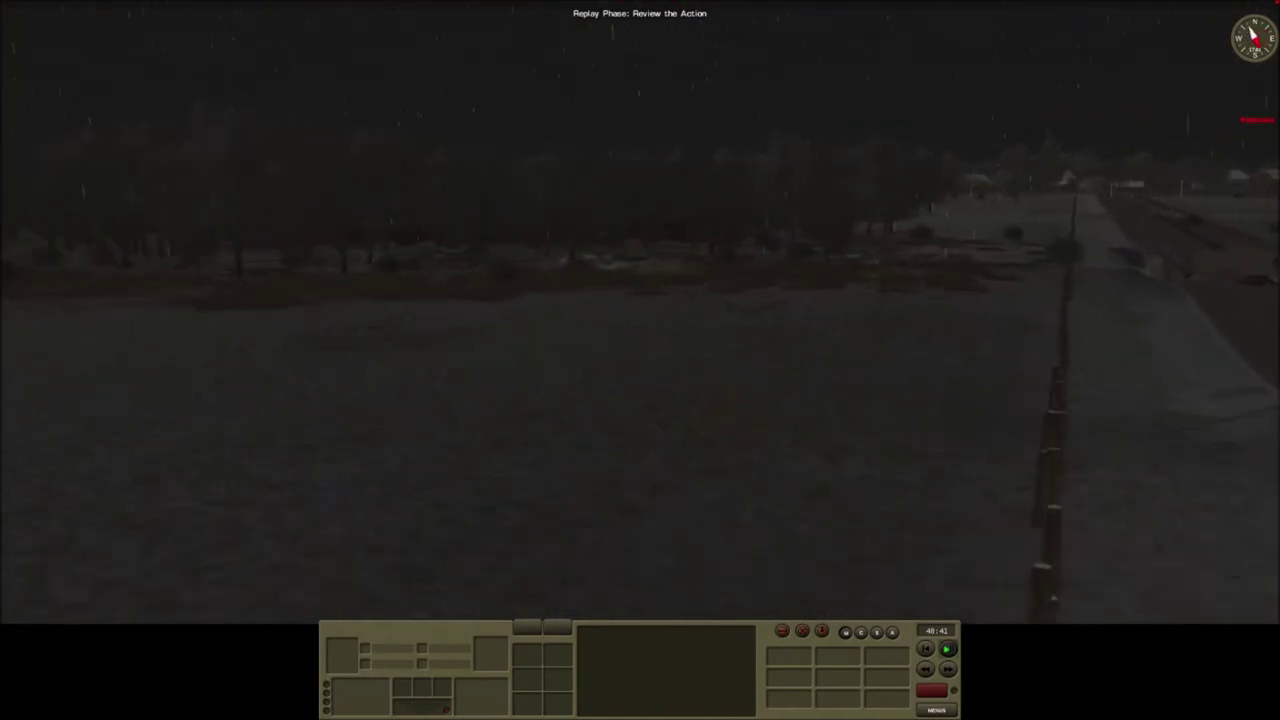
Step: Select the squad, then rotate the view around the fence, fields and running soldiers
{"action": "left_click", "coordinate": [1040, 450]}
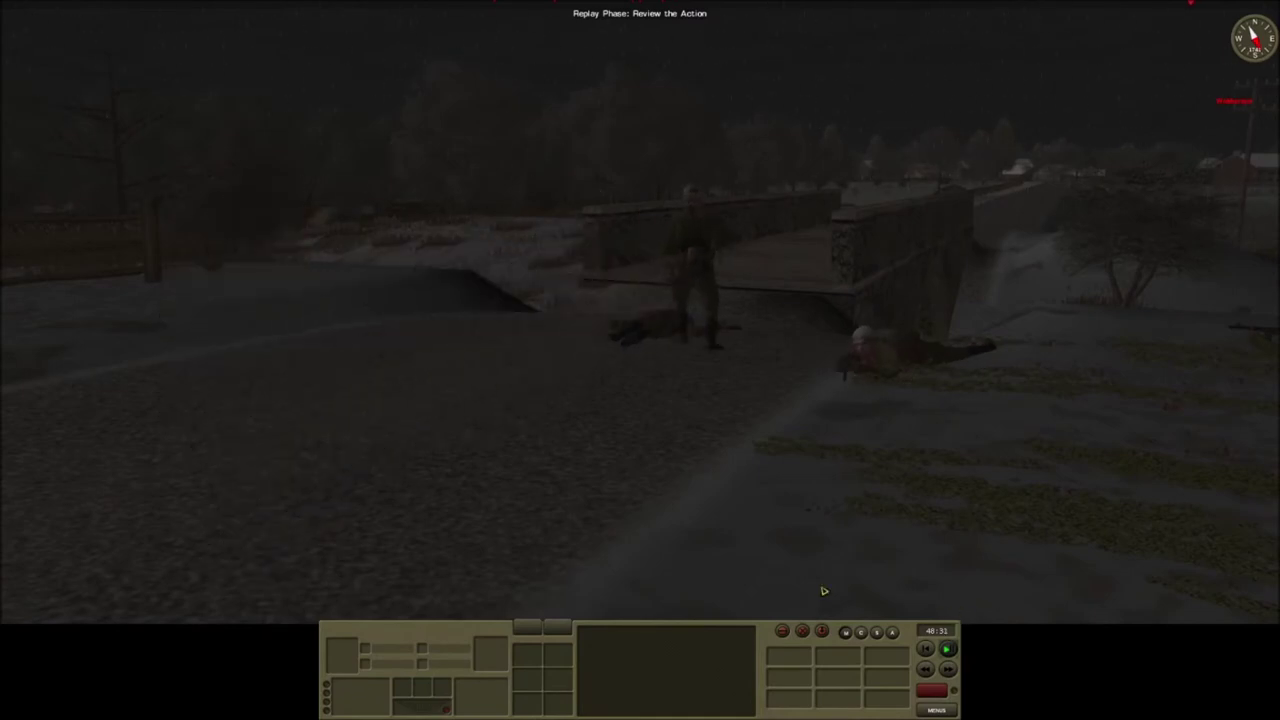
{"action": "mouse_move", "coordinate": [823, 590]}
{"action": "left_mouse_down"}
{"action": "mouse_move", "coordinate": [401, 548]}
{"action": "mouse_move", "coordinate": [320, 568]}
{"action": "mouse_move", "coordinate": [207, 544]}
{"action": "mouse_move", "coordinate": [342, 556]}
{"action": "left_mouse_up"}
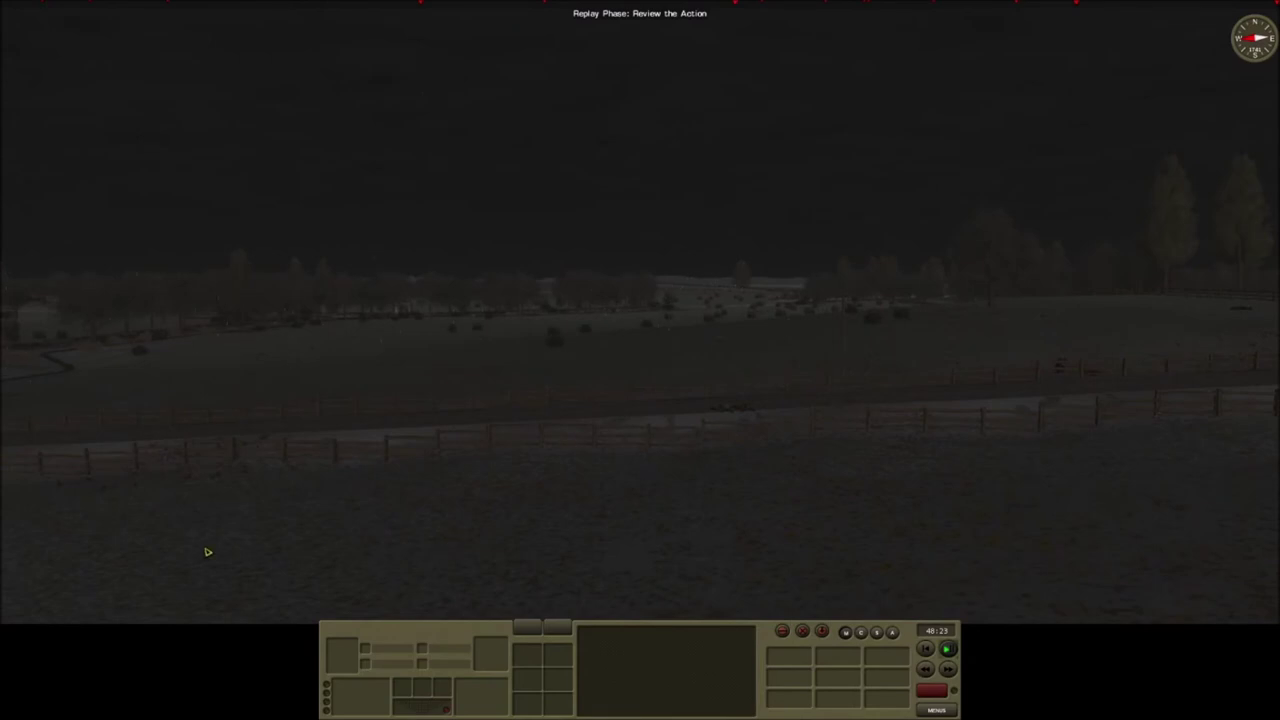
{"action": "left_click_drag", "start_coordinate": [207, 552], "coordinate": [884, 527]}
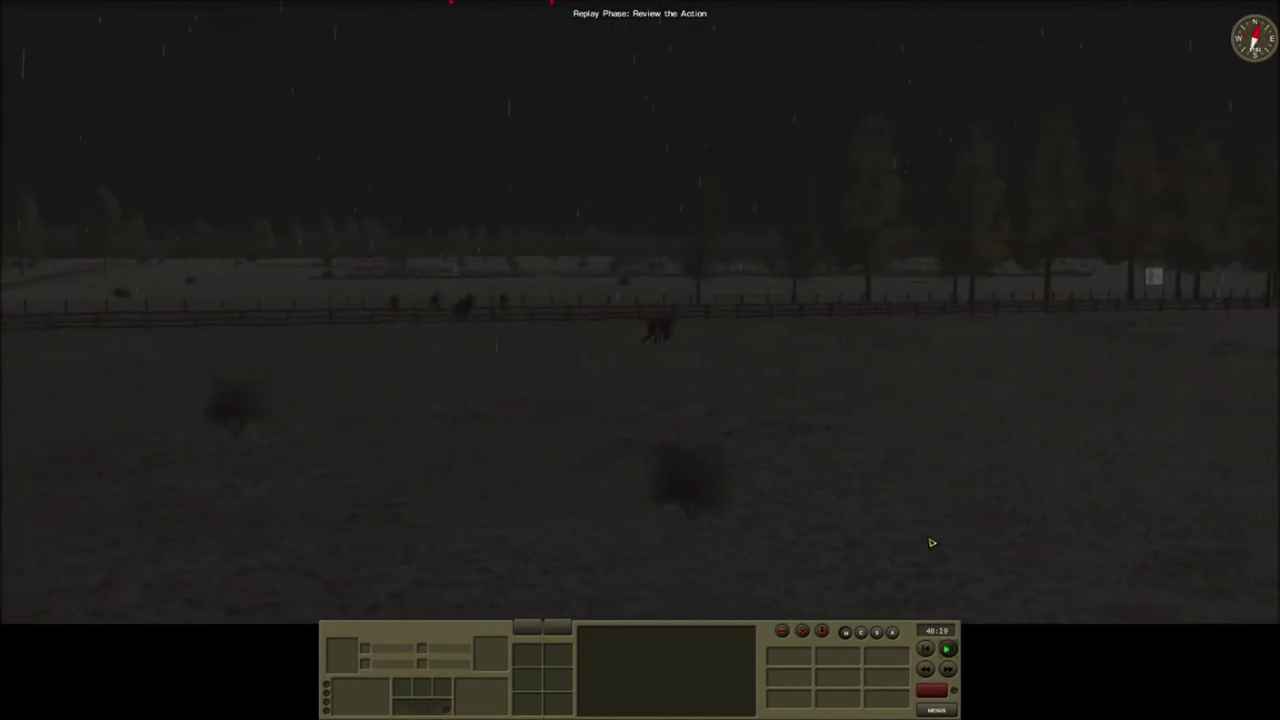
{"action": "mouse_move", "coordinate": [934, 540]}
{"action": "left_mouse_down"}
{"action": "mouse_move", "coordinate": [920, 600]}
{"action": "mouse_move", "coordinate": [1000, 600]}
{"action": "left_mouse_up"}
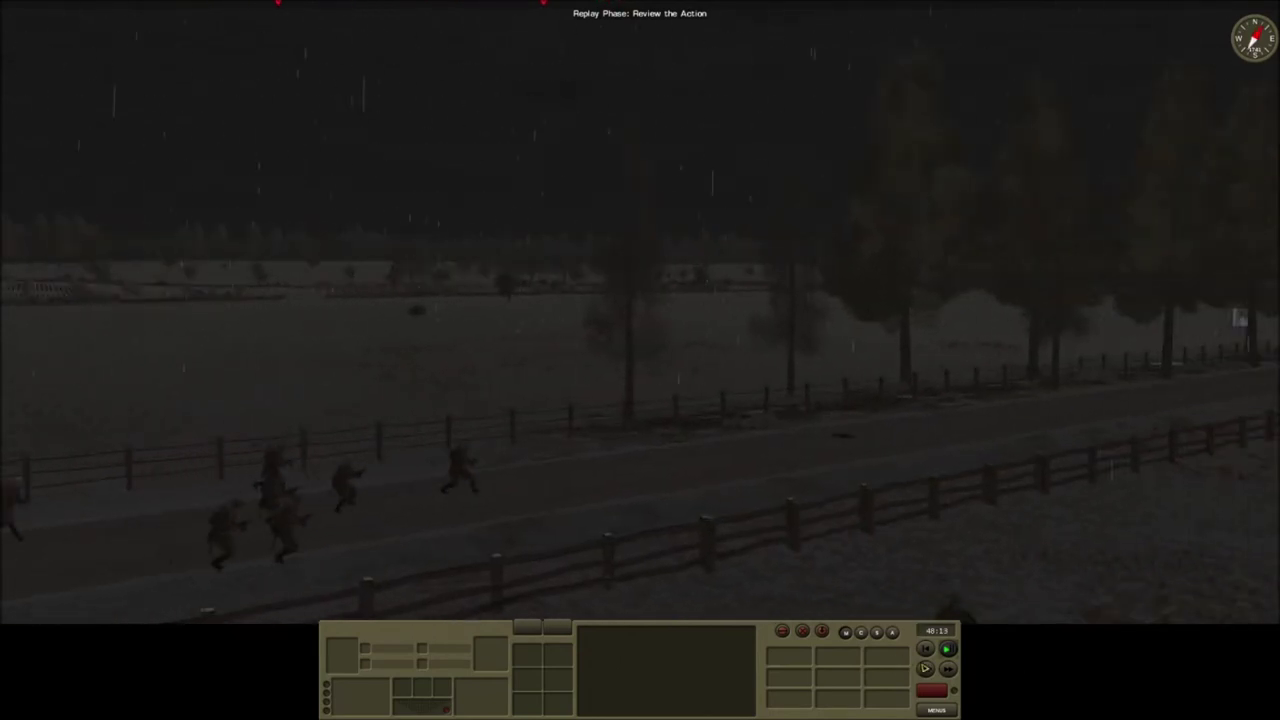
{"action": "left_click_drag", "start_coordinate": [760, 580], "coordinate": [1014, 667]}
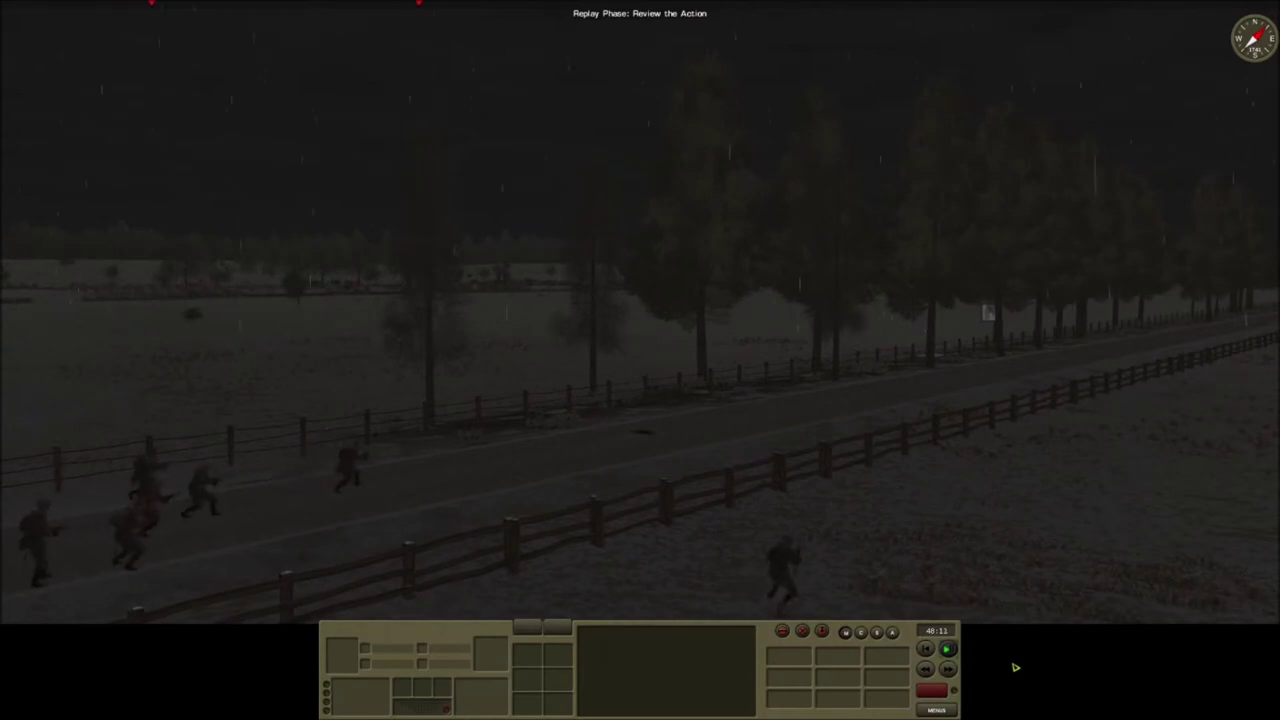
Step: Fly through the trees along the fence to the tree-lined road
{"action": "key", "text": "w"}
{"action": "key", "text": "w"}
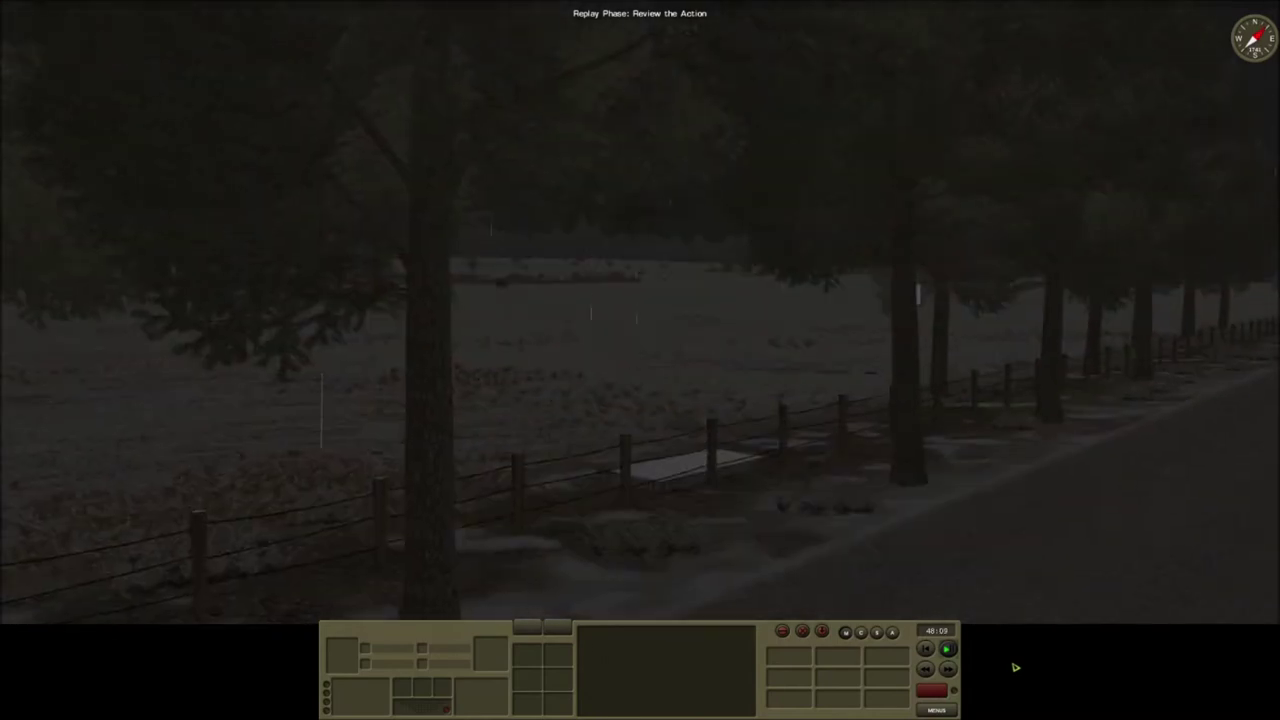
{"action": "key", "text": "w"}
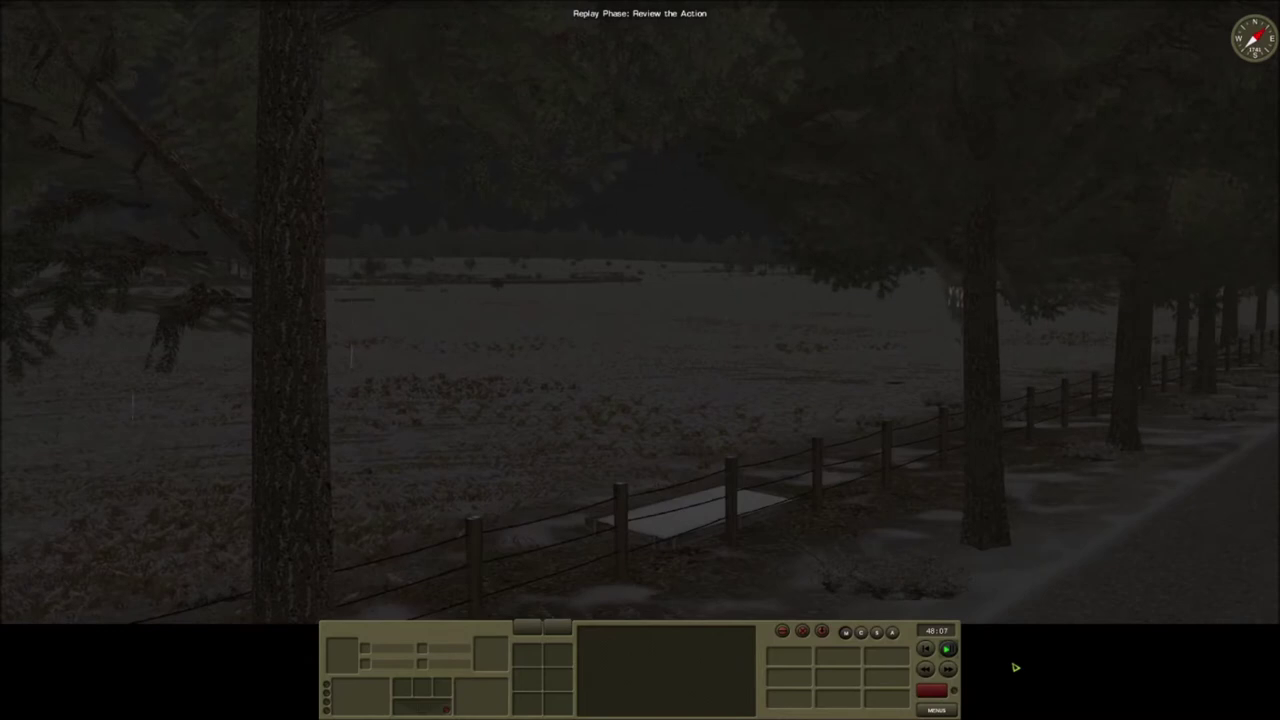
{"action": "key", "text": "w"}
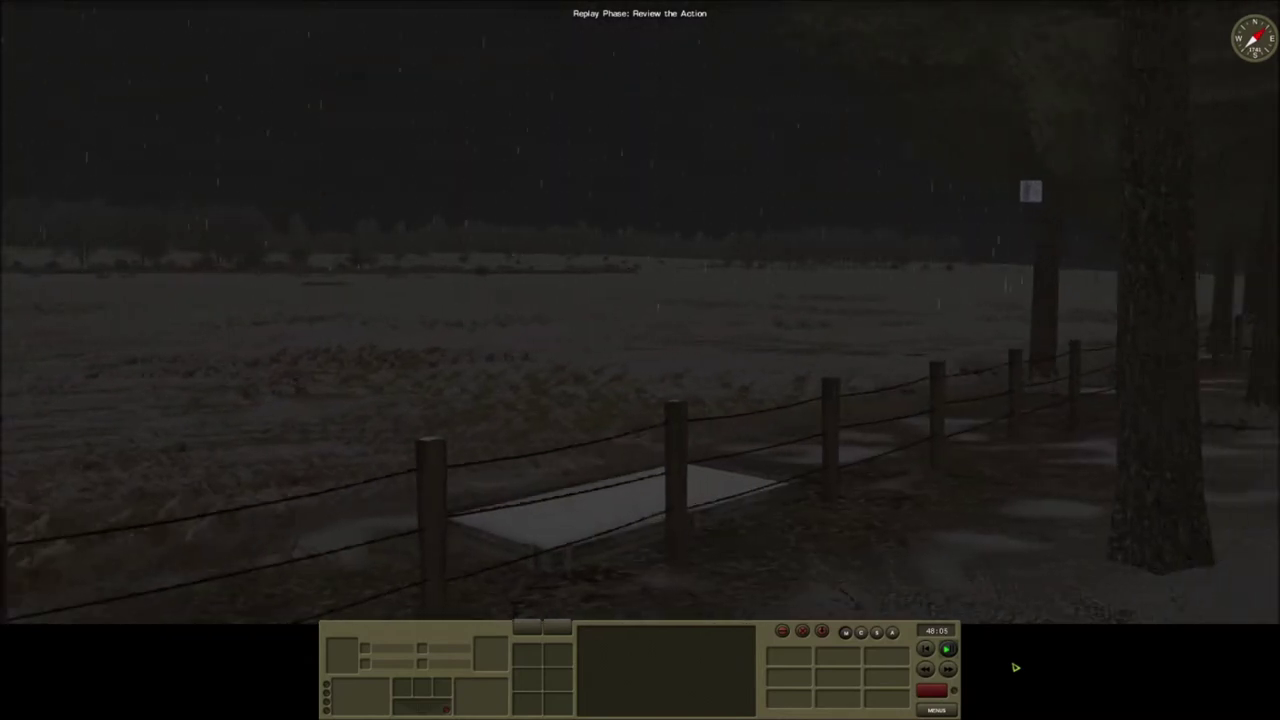
{"action": "key", "text": "w"}
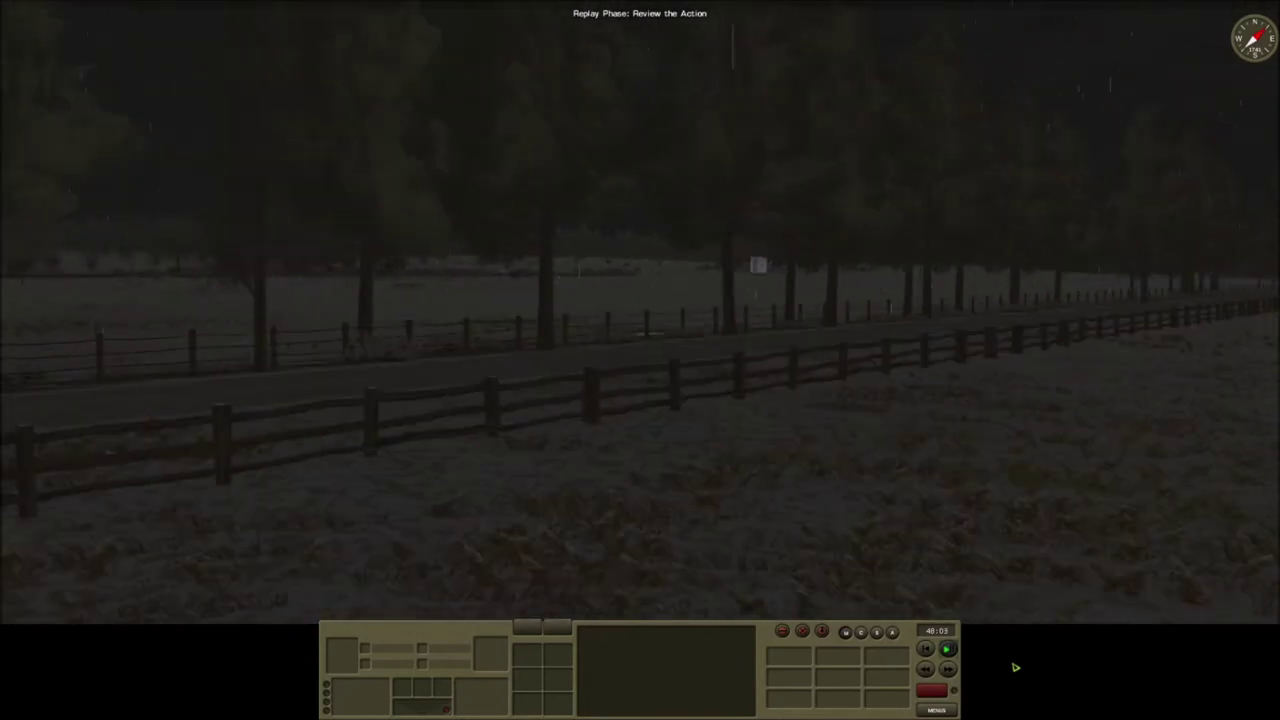
{"action": "key", "text": "w"}
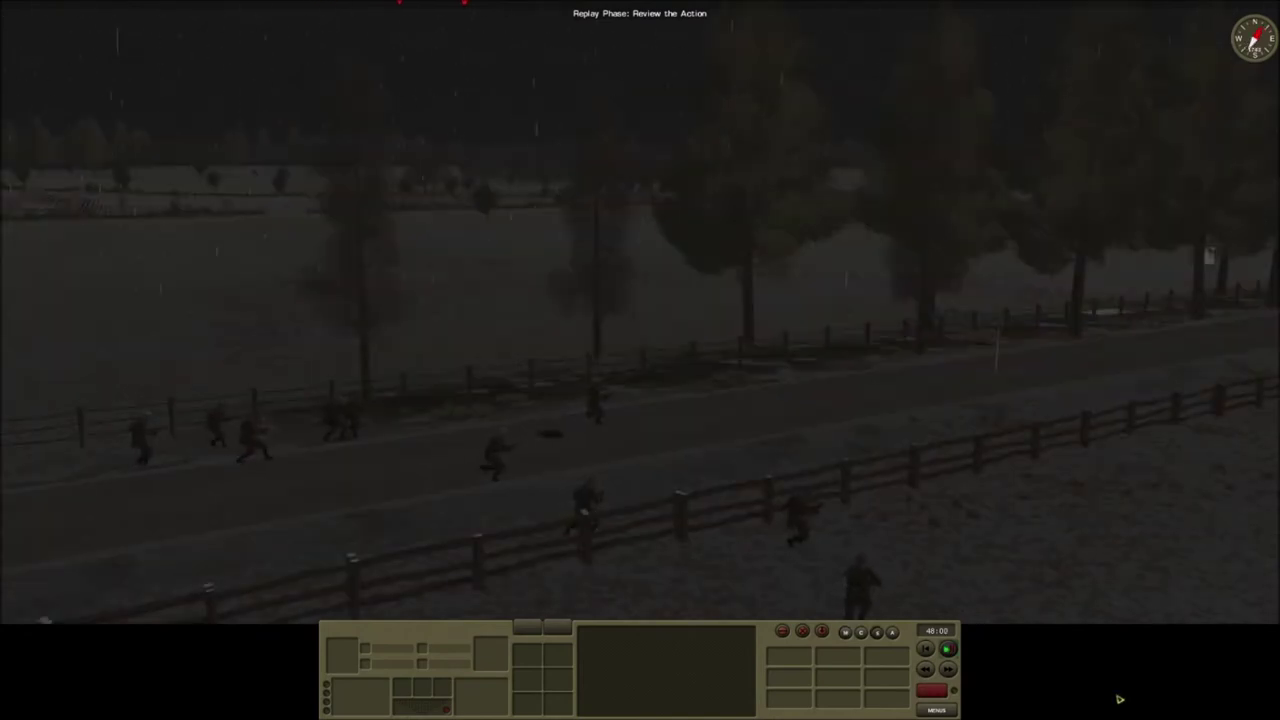
Step: Swing back to the infantry and zoom onto the soldiers crossing the fence into the field
{"action": "key", "text": "w"}
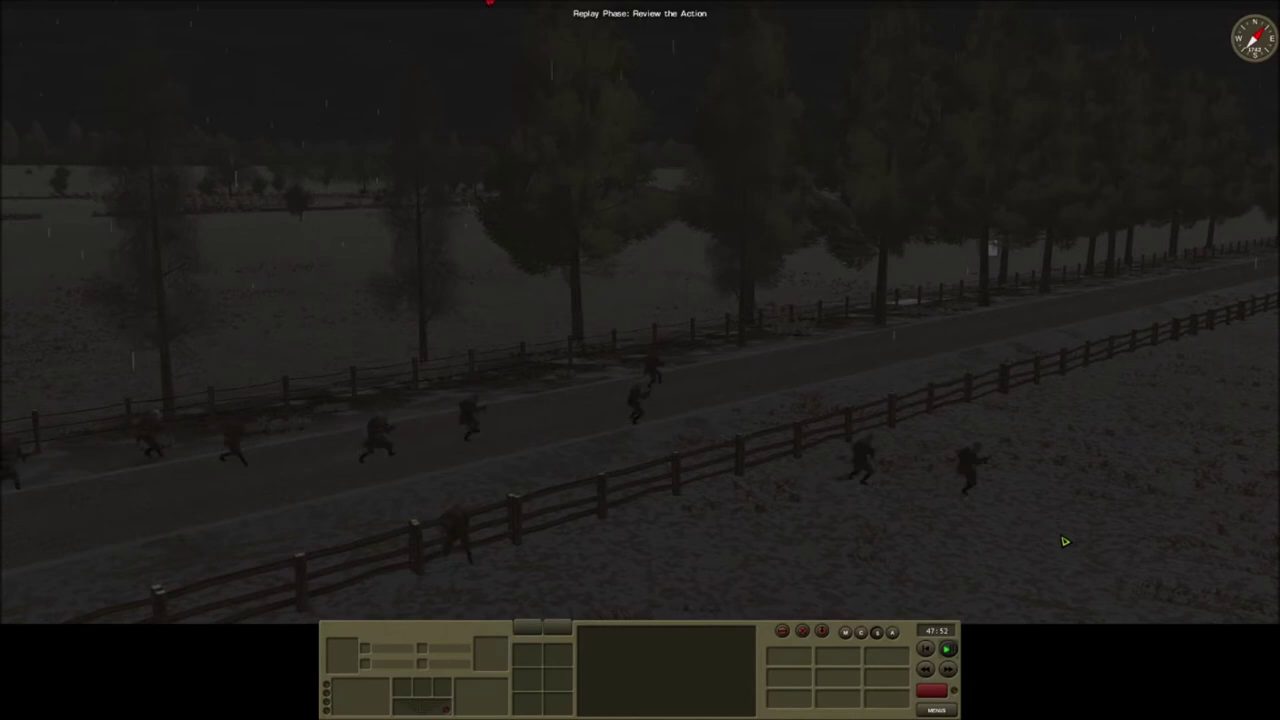
{"action": "left_click_drag", "start_coordinate": [1065, 541], "coordinate": [960, 500]}
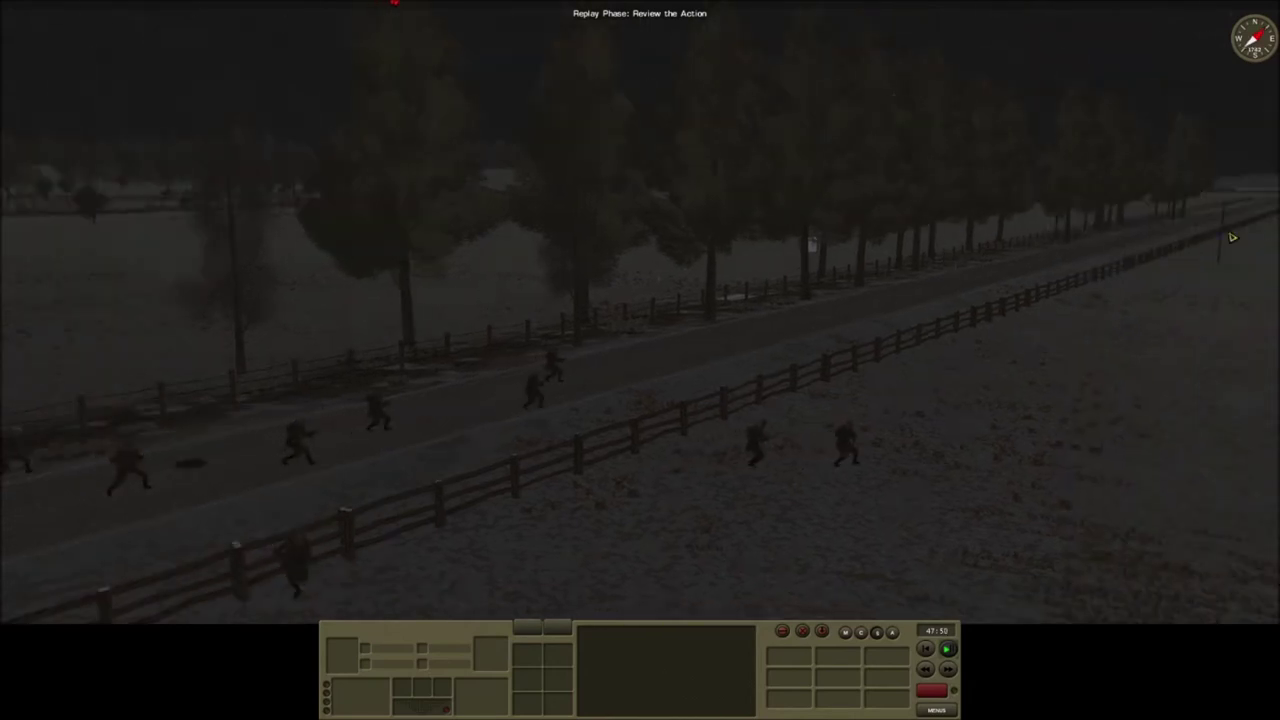
{"action": "left_click_drag", "start_coordinate": [1233, 237], "coordinate": [1100, 237]}
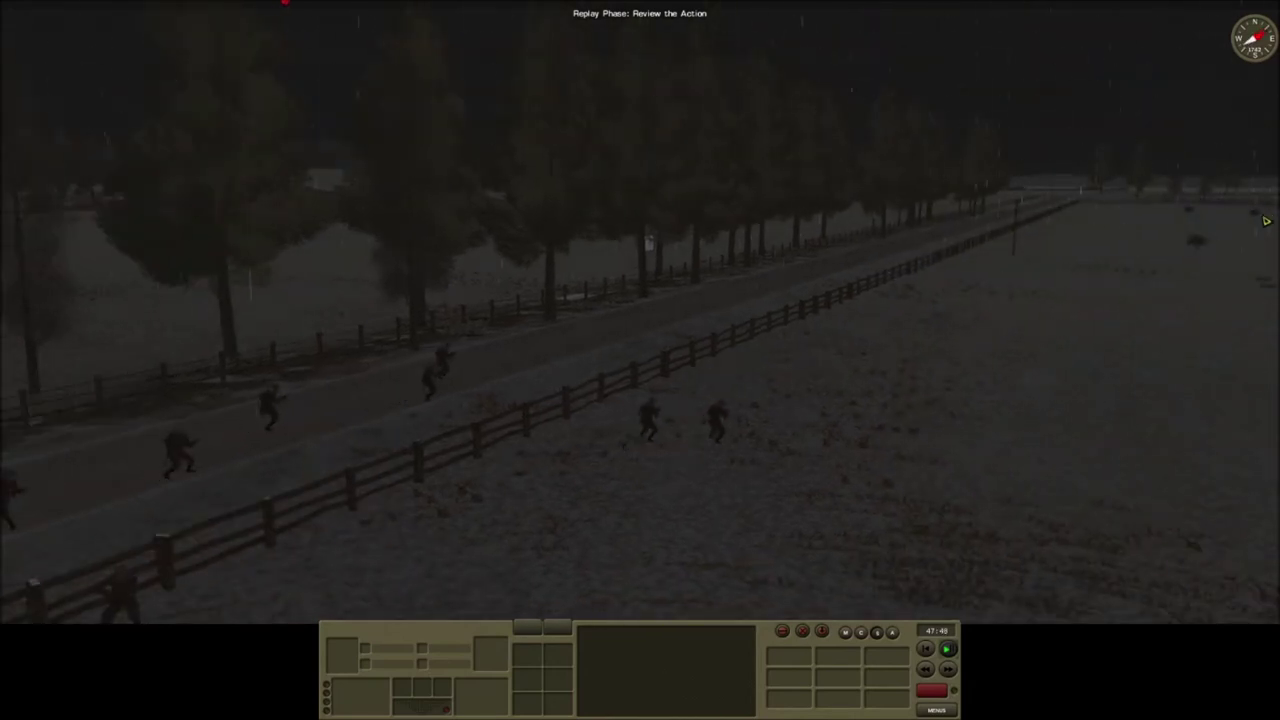
{"action": "left_click_drag", "start_coordinate": [1266, 221], "coordinate": [1081, 179]}
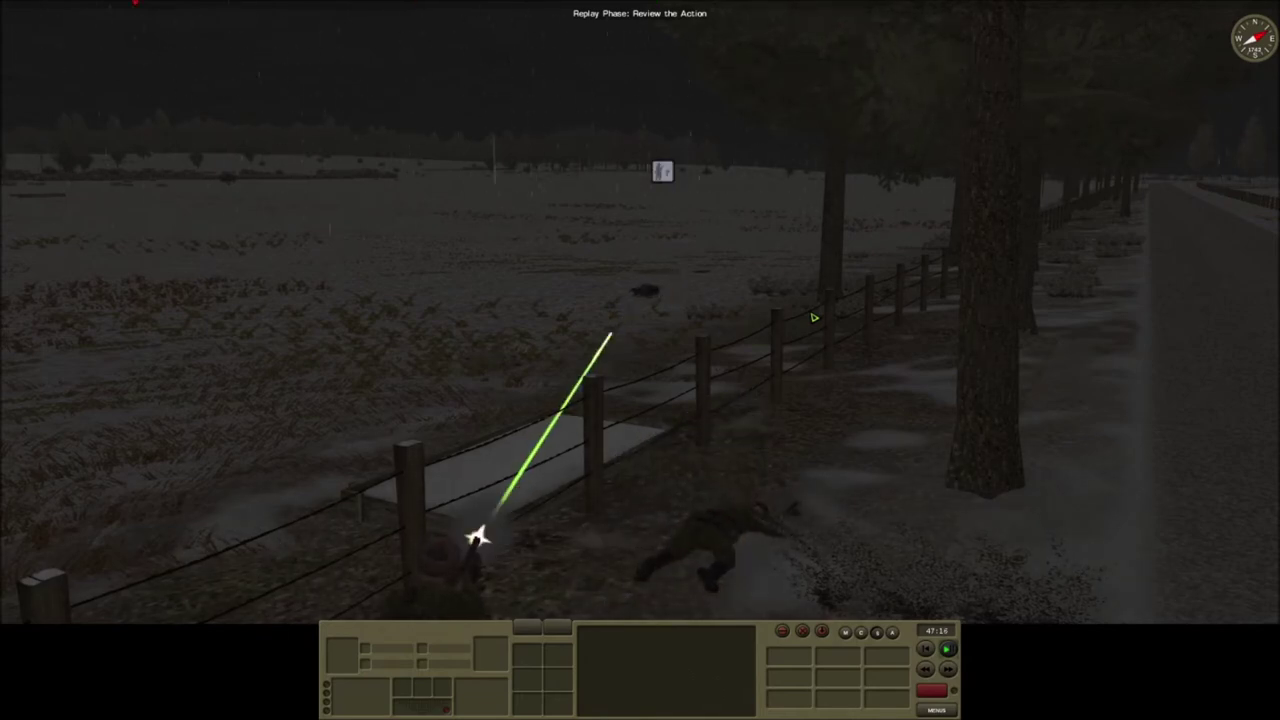
{"action": "scroll", "coordinate": [814, 317], "scroll_direction": "down", "scroll_amount": 2}
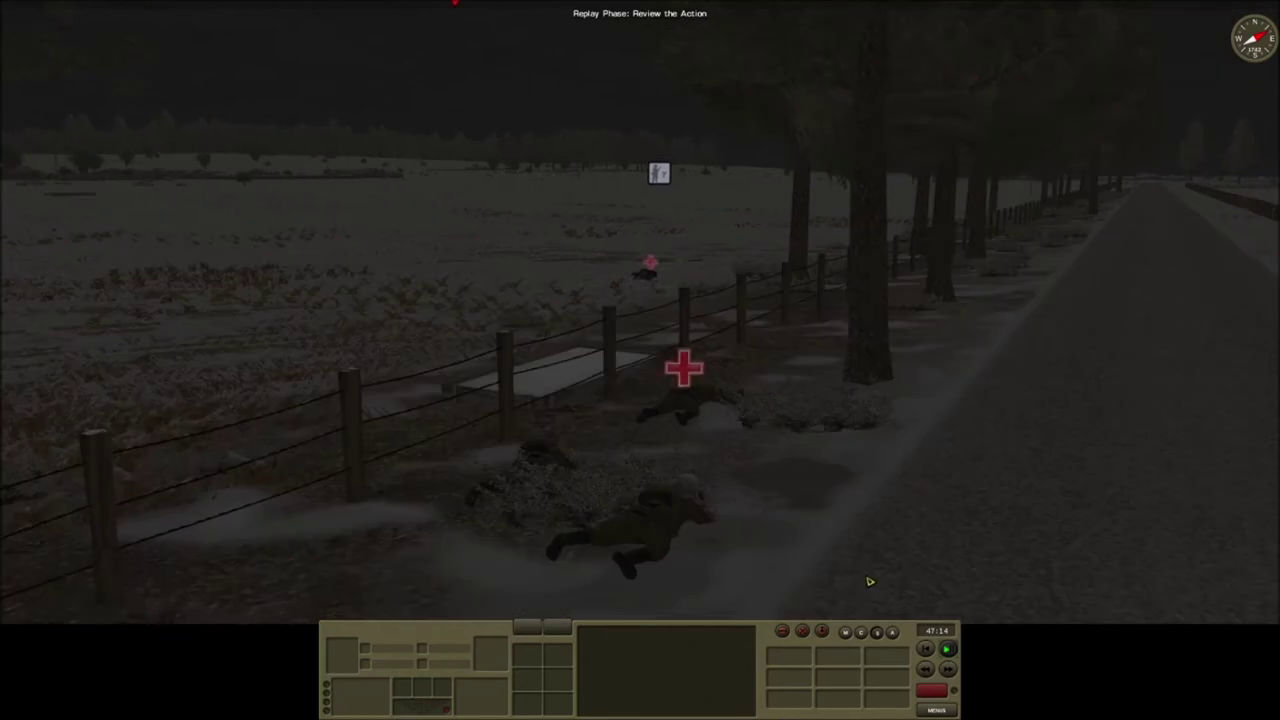
{"action": "scroll", "coordinate": [850, 350], "scroll_direction": "up", "scroll_amount": 3}
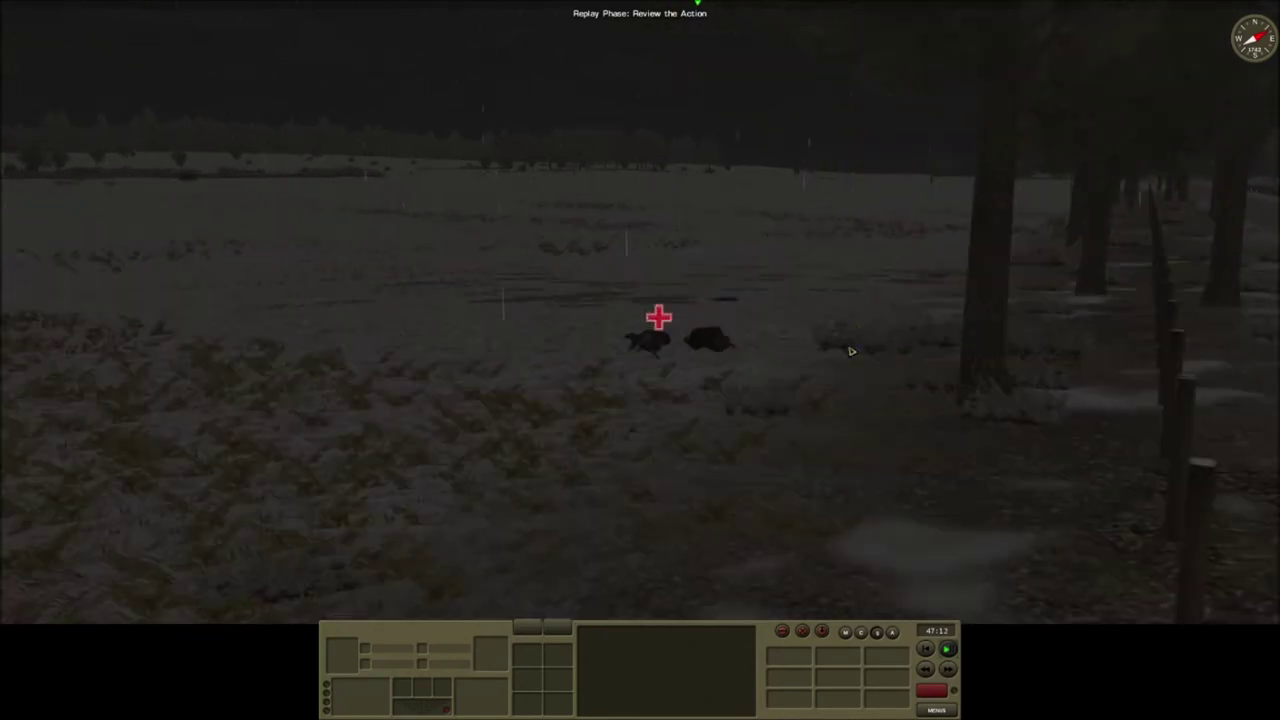
{"action": "scroll", "coordinate": [868, 436], "scroll_direction": "up", "scroll_amount": 3}
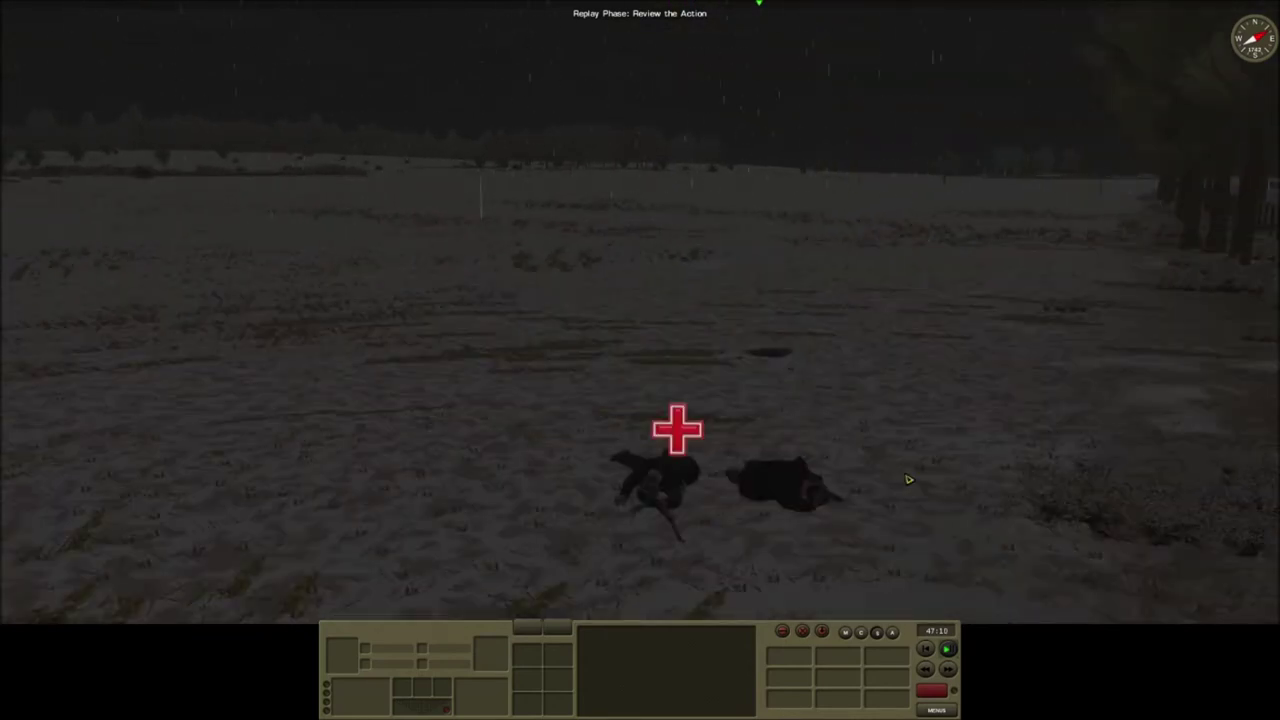
{"action": "scroll", "coordinate": [920, 500], "scroll_direction": "down", "scroll_amount": 2}
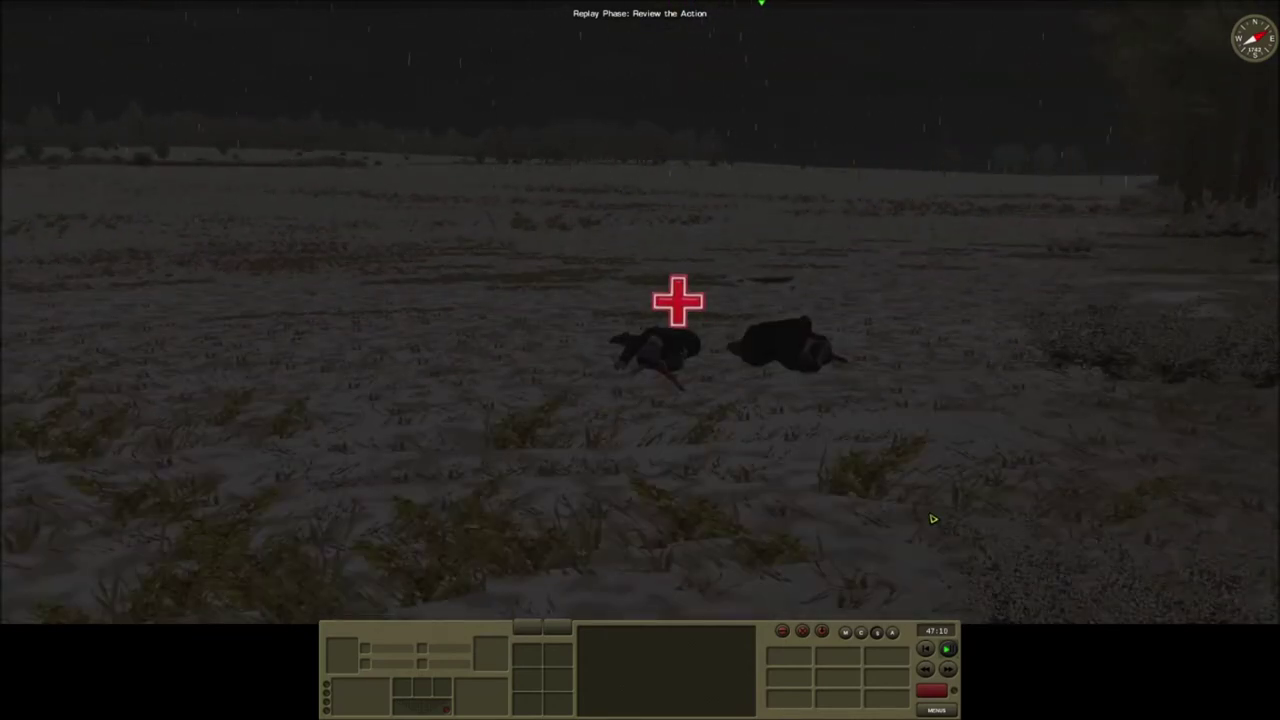
Step: Orbit the two casualty-marked soldiers, then sweep across the field until the replay ends
{"action": "left_click_drag", "start_coordinate": [1125, 593], "coordinate": [1082, 567]}
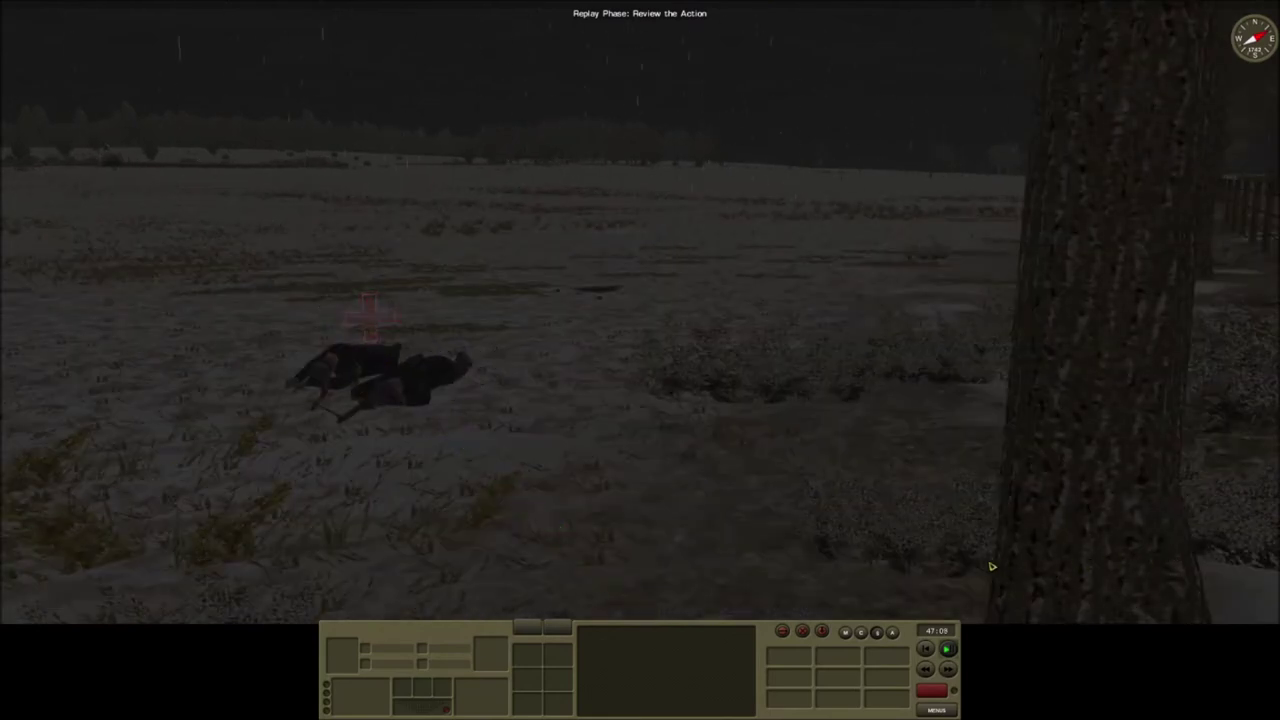
{"action": "left_click_drag", "start_coordinate": [986, 565], "coordinate": [1001, 396]}
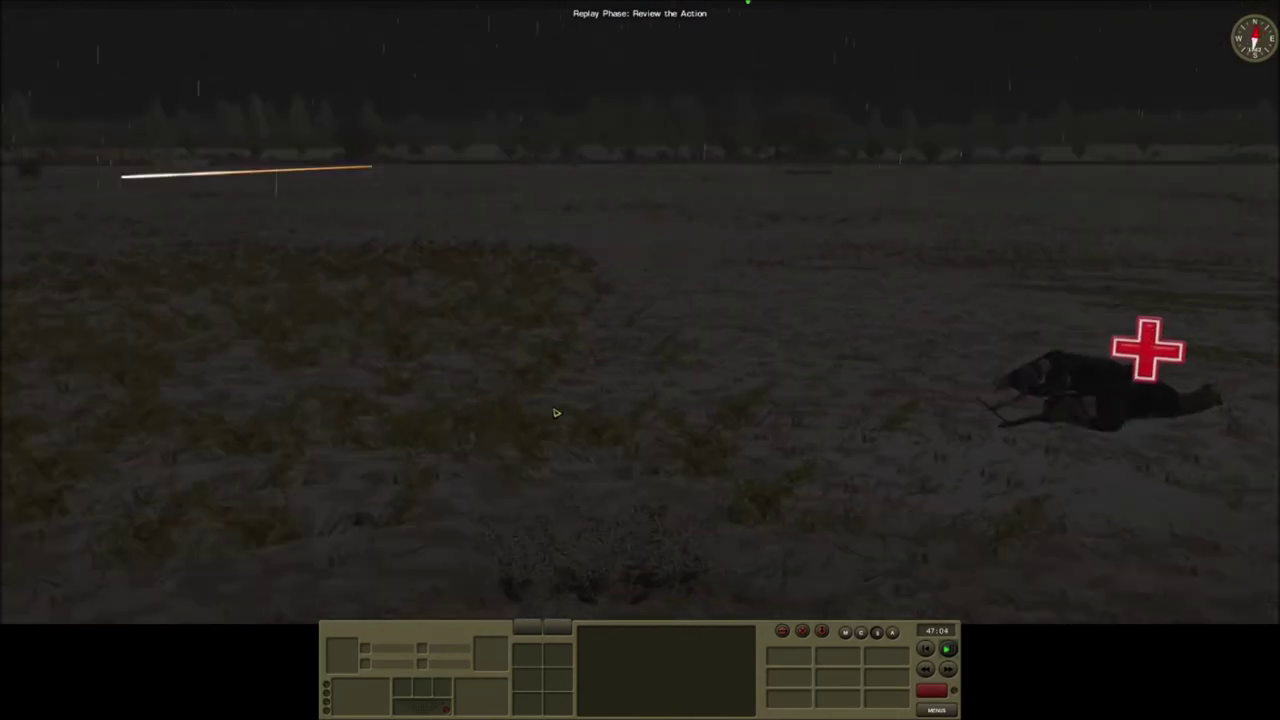
{"action": "left_click_drag", "start_coordinate": [998, 404], "coordinate": [1018, 219]}
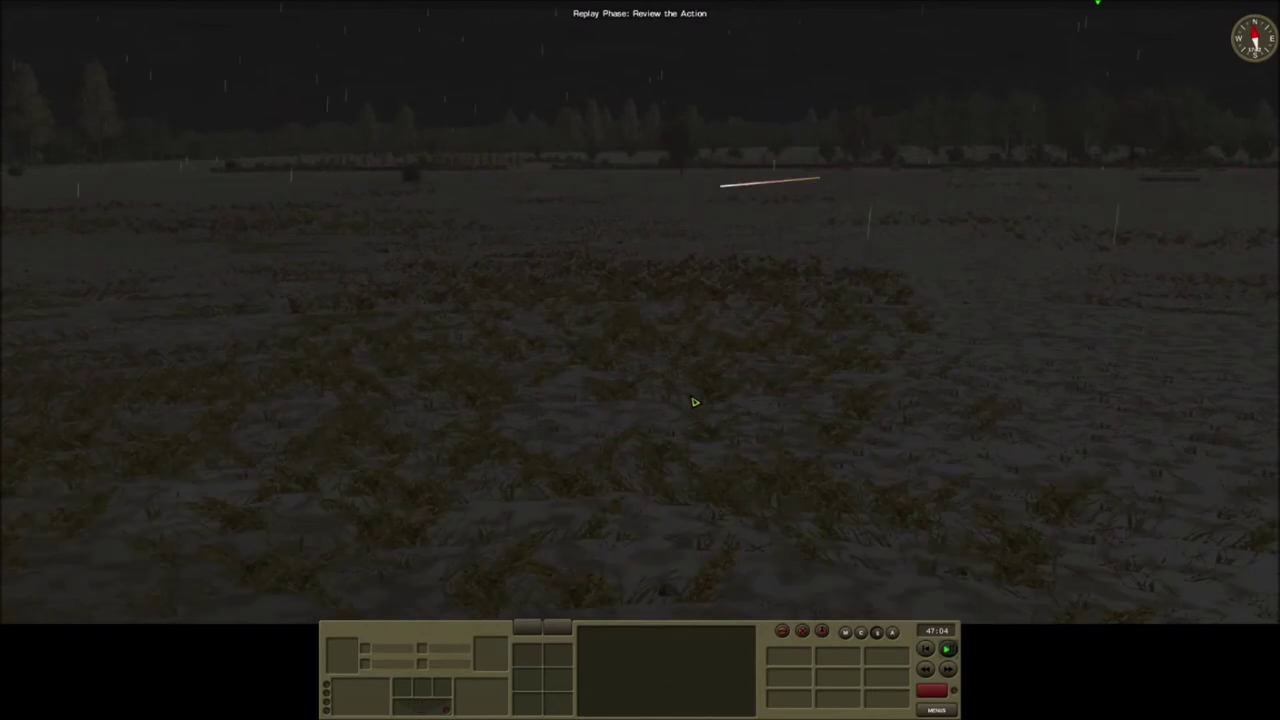
{"action": "left_click_drag", "start_coordinate": [1000, 400], "coordinate": [700, 400]}
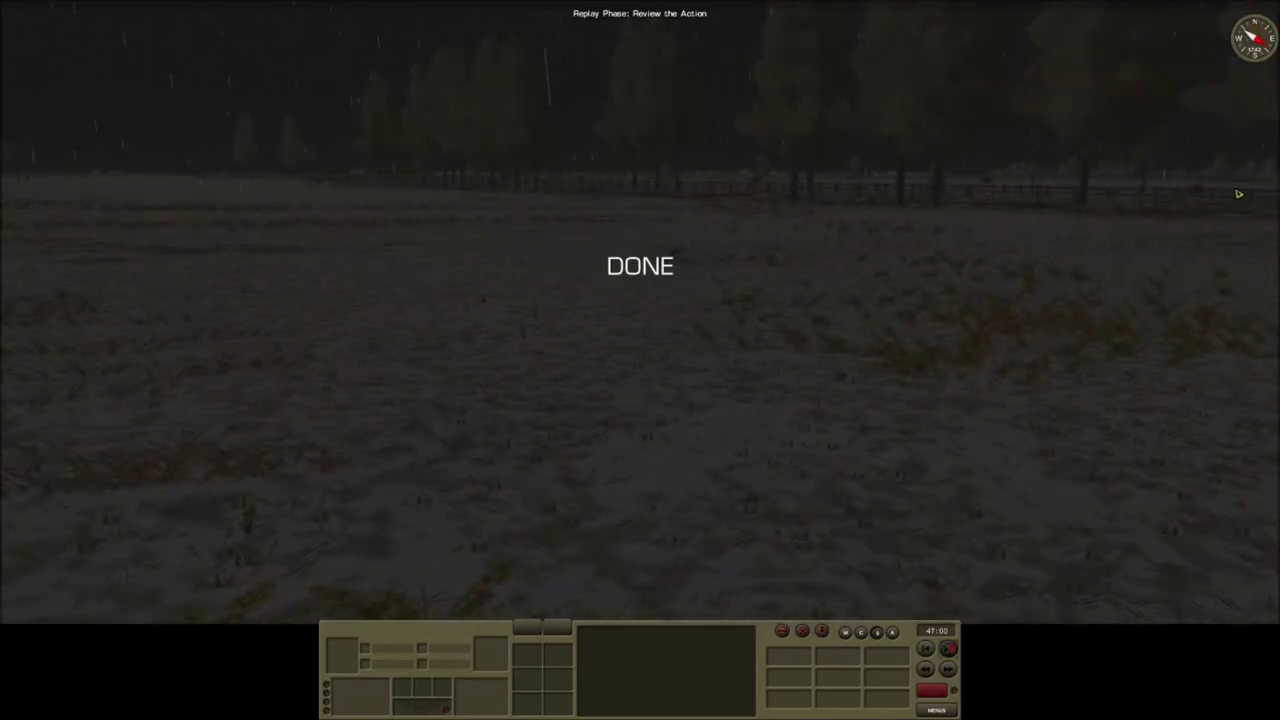
Step: Look along the tree line beyond the snowy field
{"action": "mouse_move", "coordinate": [1237, 195]}
{"action": "left_mouse_down"}
{"action": "mouse_move", "coordinate": [636, 5]}
{"action": "mouse_move", "coordinate": [797, 33]}
{"action": "mouse_move", "coordinate": [786, 371]}
{"action": "left_mouse_up"}
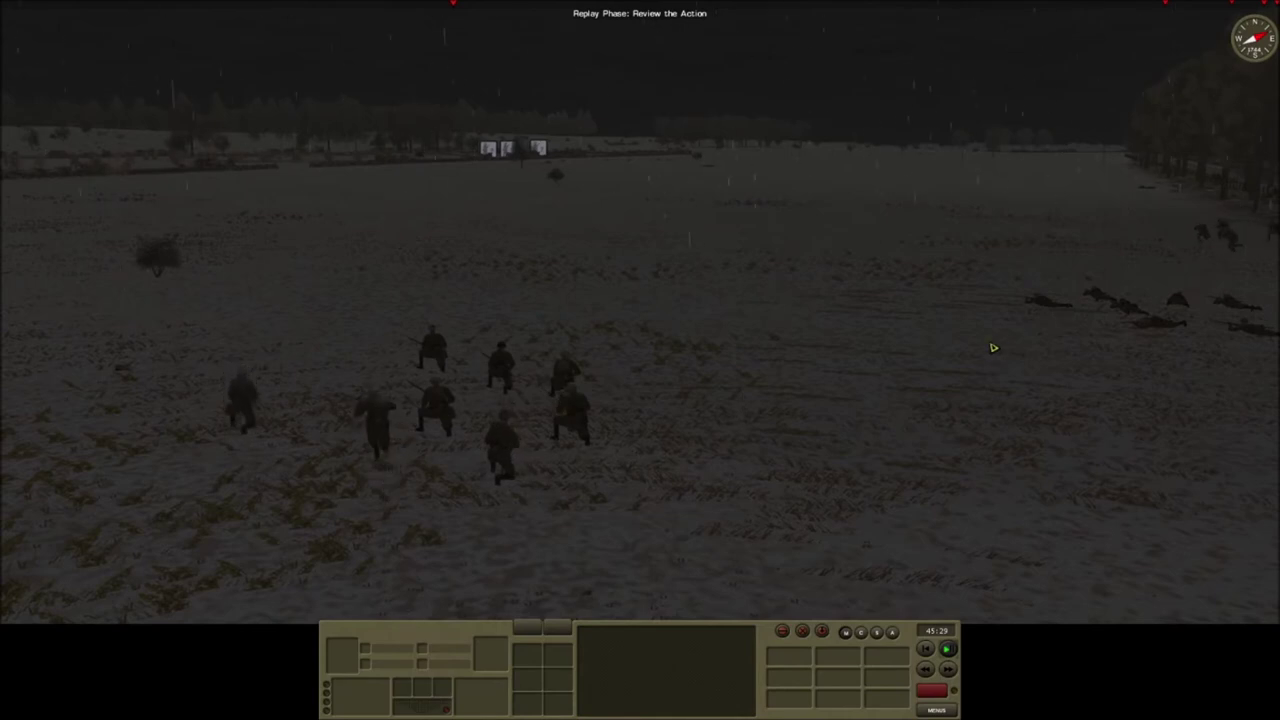
Step: Swing the camera between the advancing squad, the stone wall and the prone soldiers by the fence
{"action": "left_click_drag", "start_coordinate": [992, 347], "coordinate": [640, 360]}
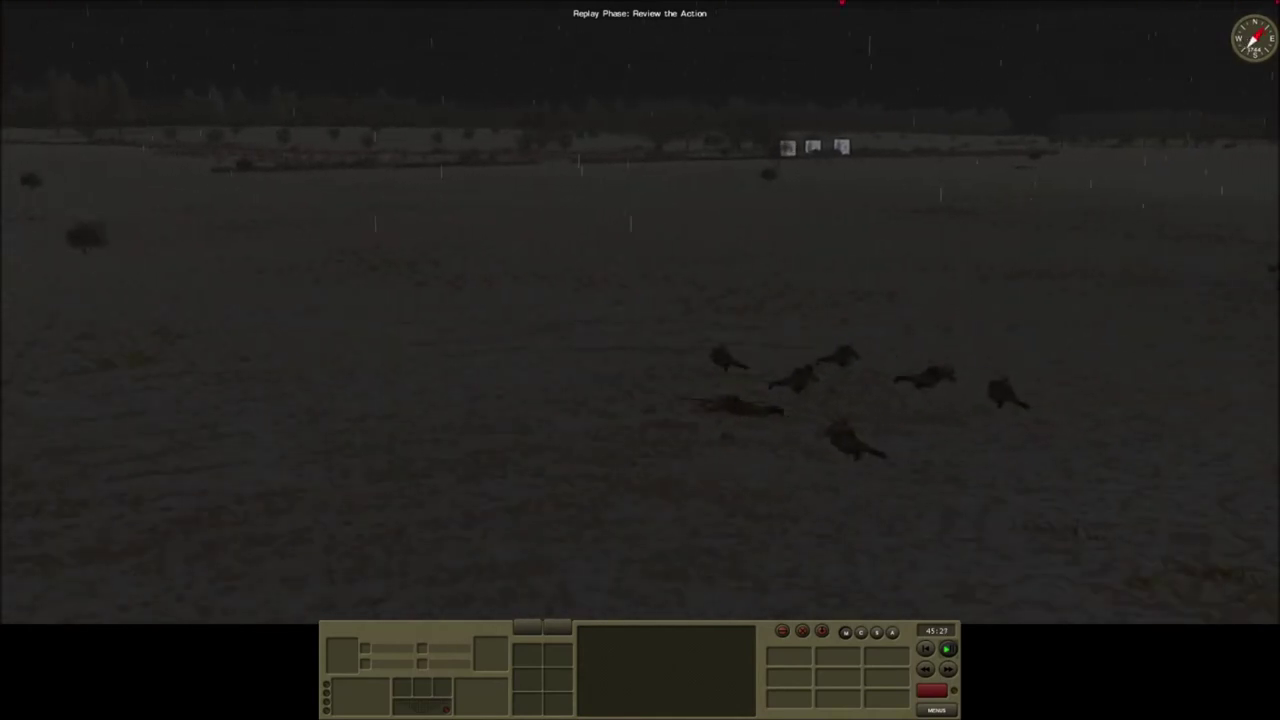
{"action": "left_click_drag", "start_coordinate": [900, 400], "coordinate": [500, 380]}
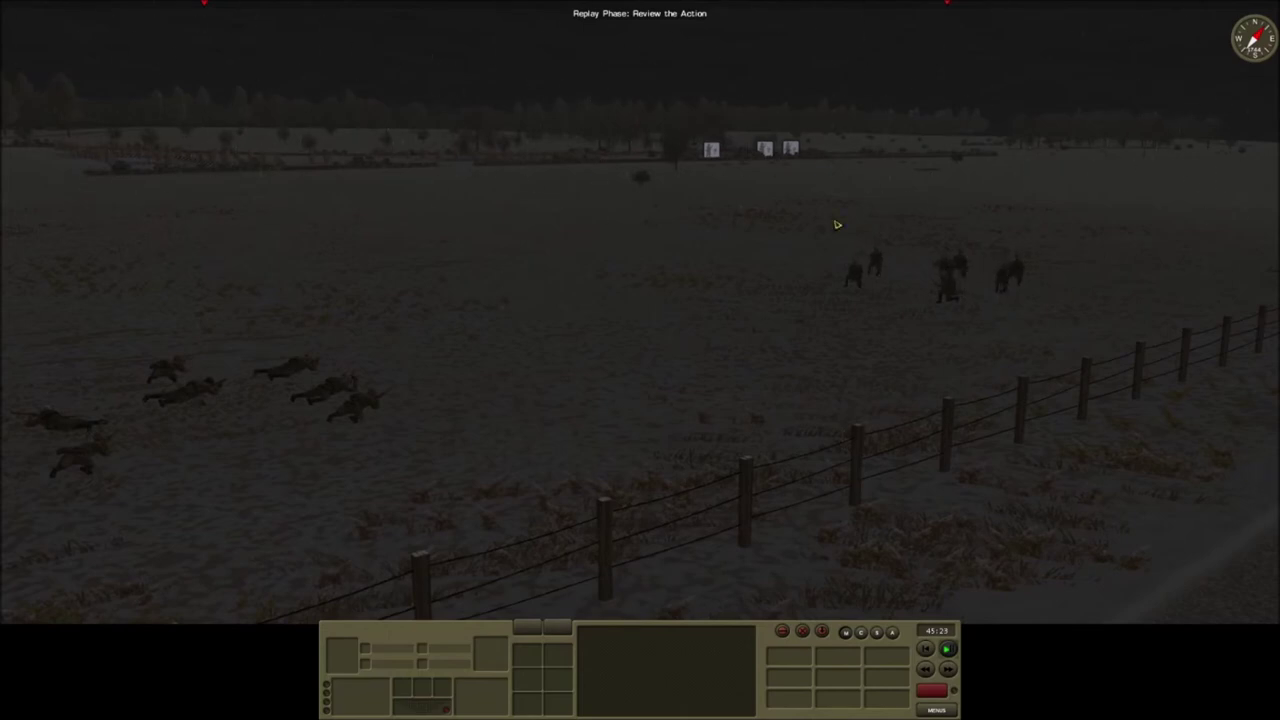
{"action": "left_click_drag", "start_coordinate": [1017, 211], "coordinate": [860, 229]}
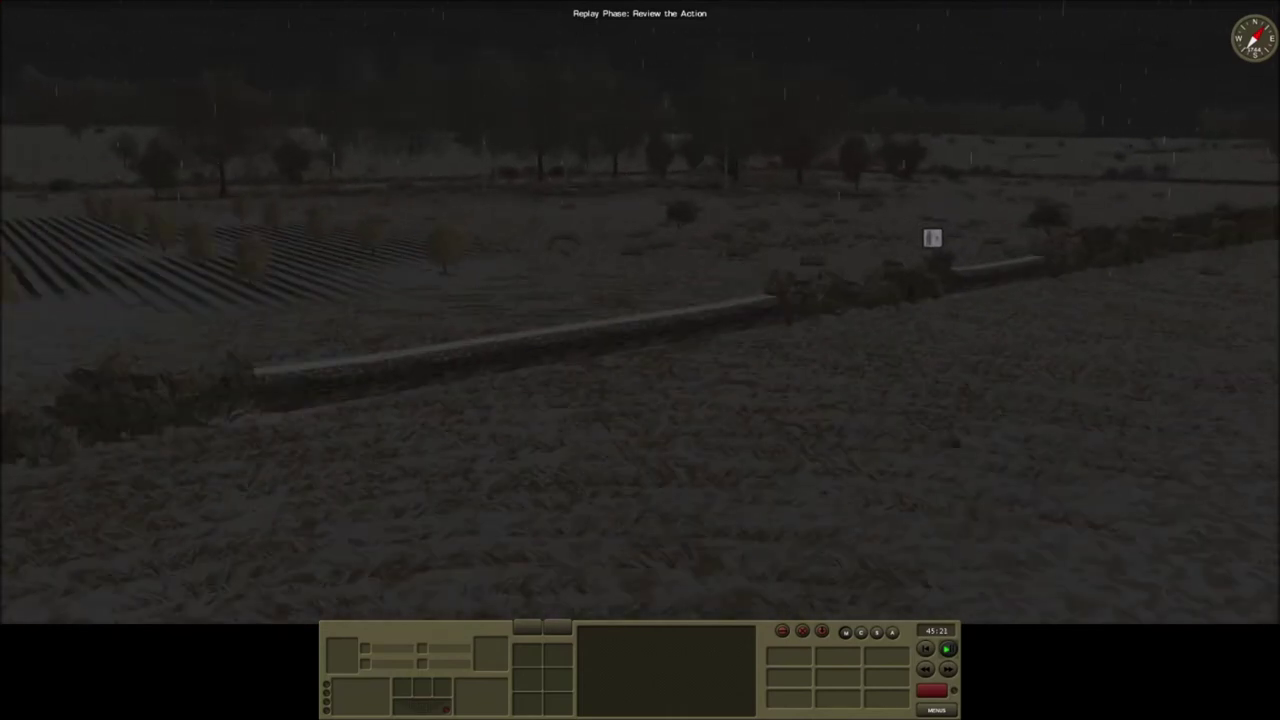
{"action": "scroll", "coordinate": [860, 229], "scroll_direction": "up", "scroll_amount": 3}
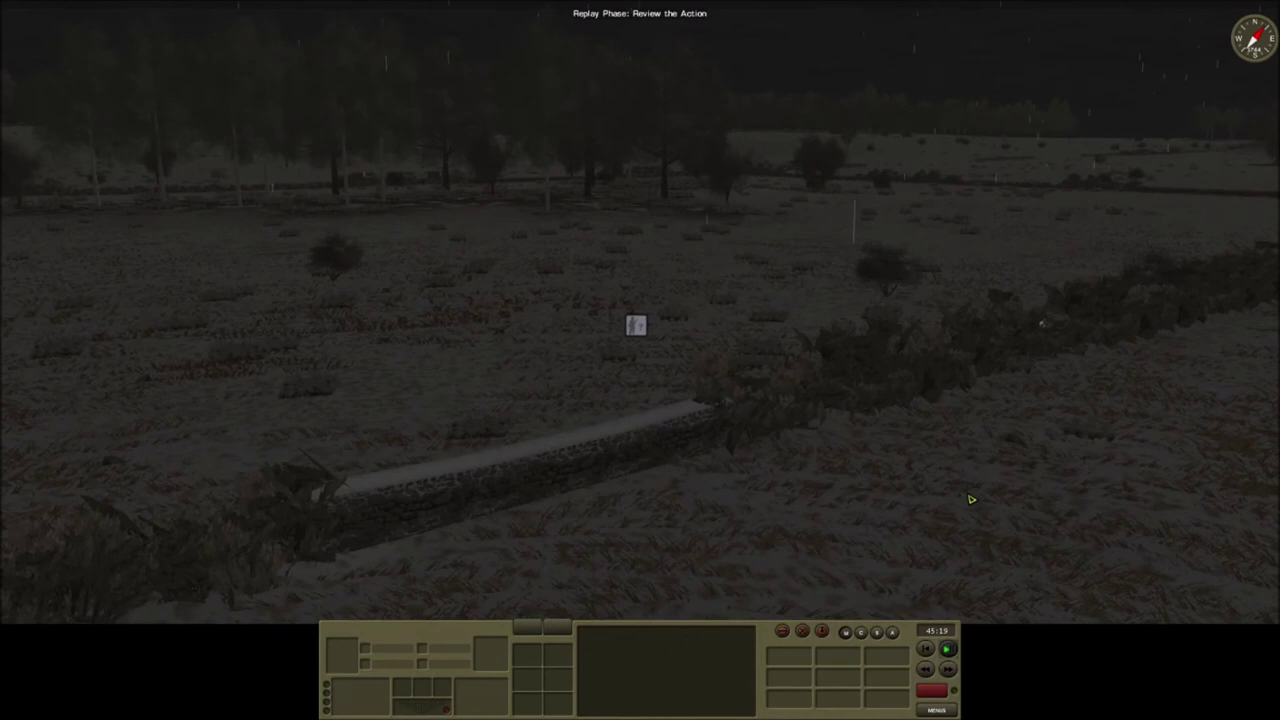
{"action": "left_click_drag", "start_coordinate": [971, 499], "coordinate": [640, 400]}
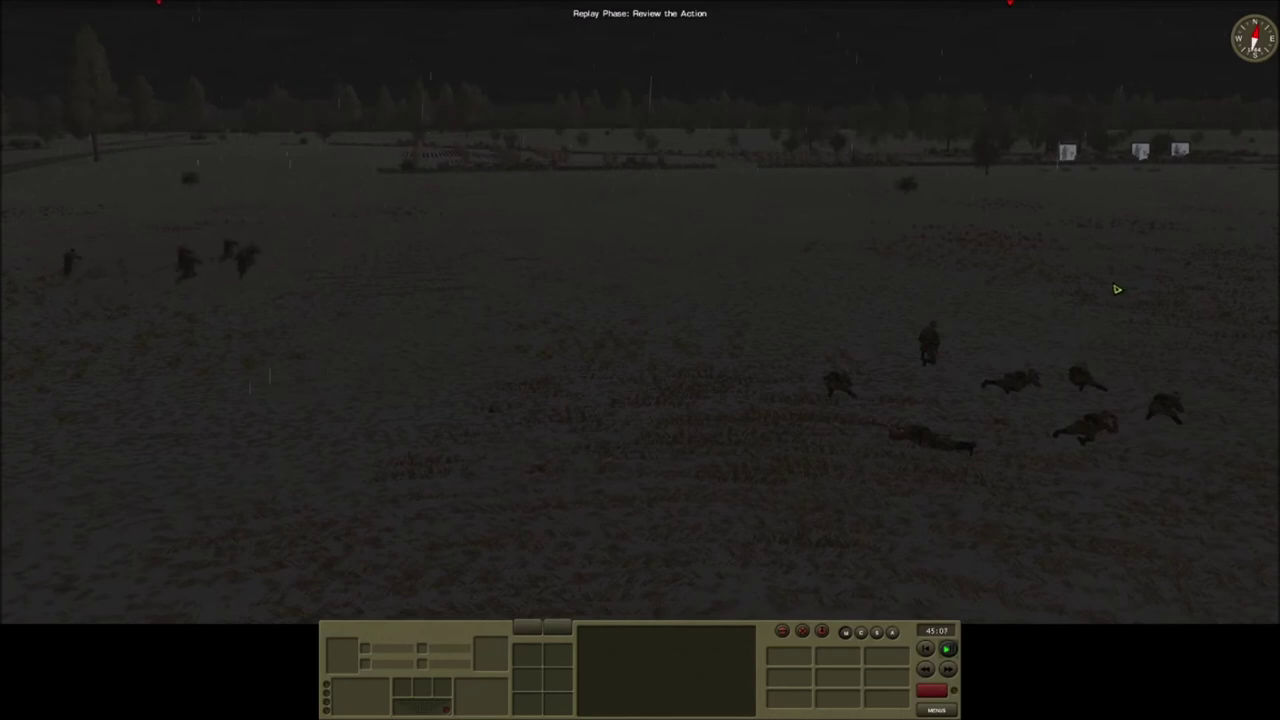
{"action": "left_click_drag", "start_coordinate": [632, 202], "coordinate": [73, 130]}
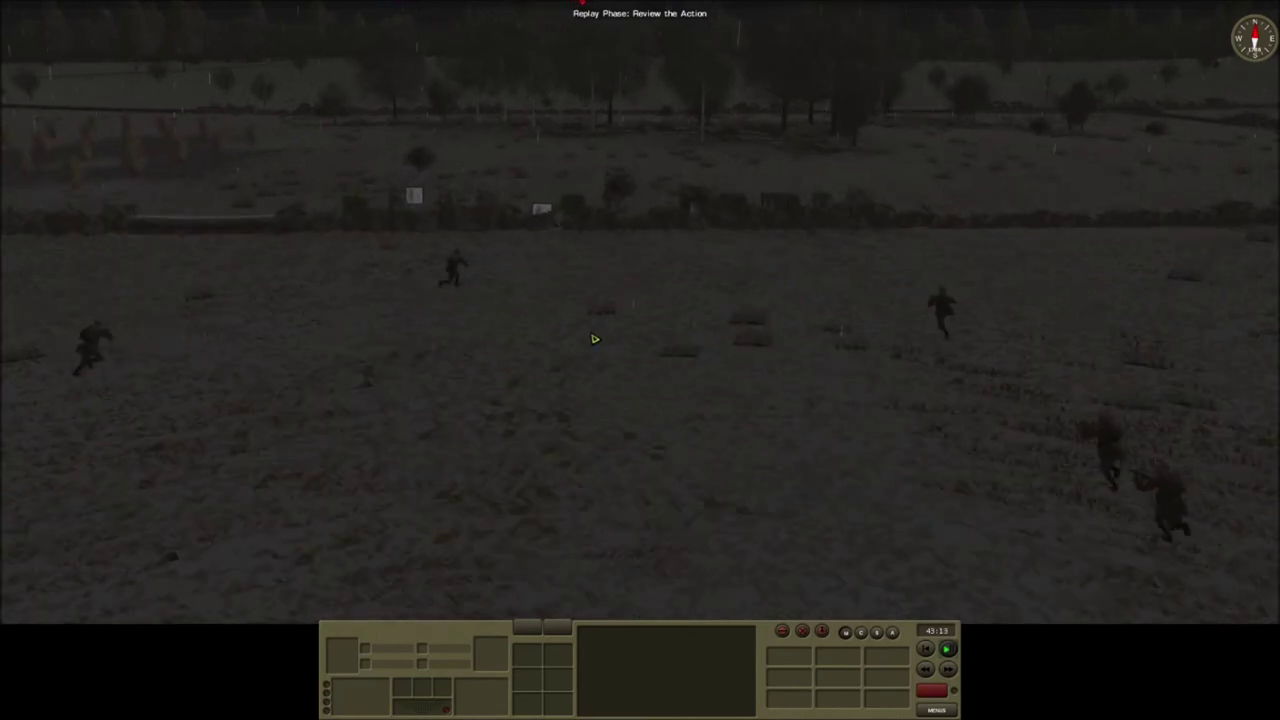
{"action": "scroll", "coordinate": [593, 339], "scroll_direction": "up", "scroll_amount": 3}
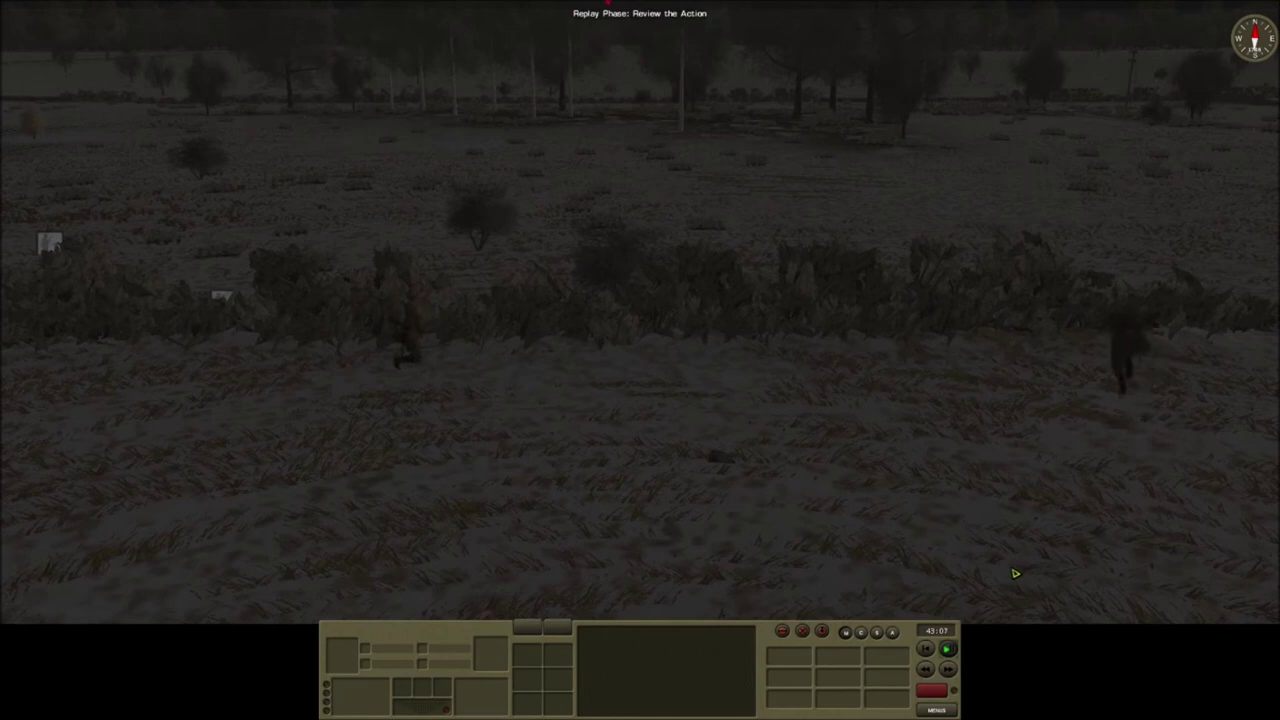
{"action": "scroll", "coordinate": [1013, 572], "scroll_direction": "up", "scroll_amount": 1}
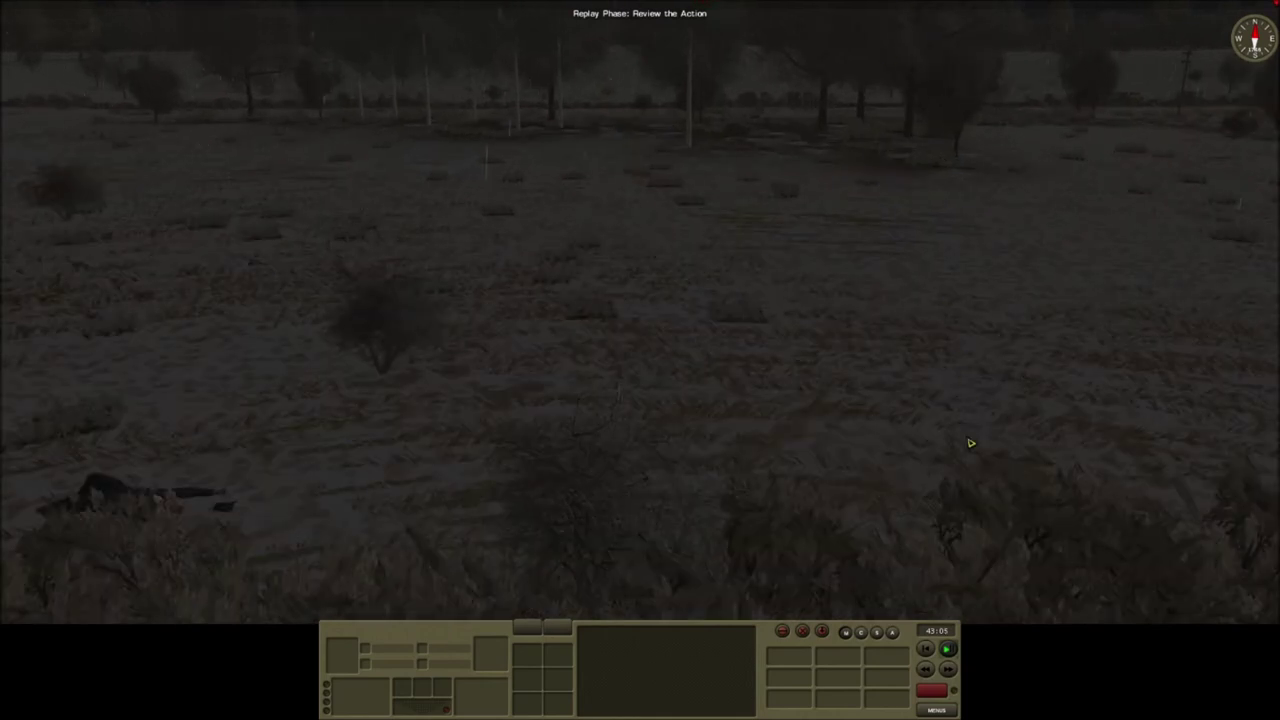
{"action": "scroll", "coordinate": [915, 545], "scroll_direction": "up", "scroll_amount": 1}
{"action": "scroll", "coordinate": [750, 300], "scroll_direction": "up", "scroll_amount": 1}
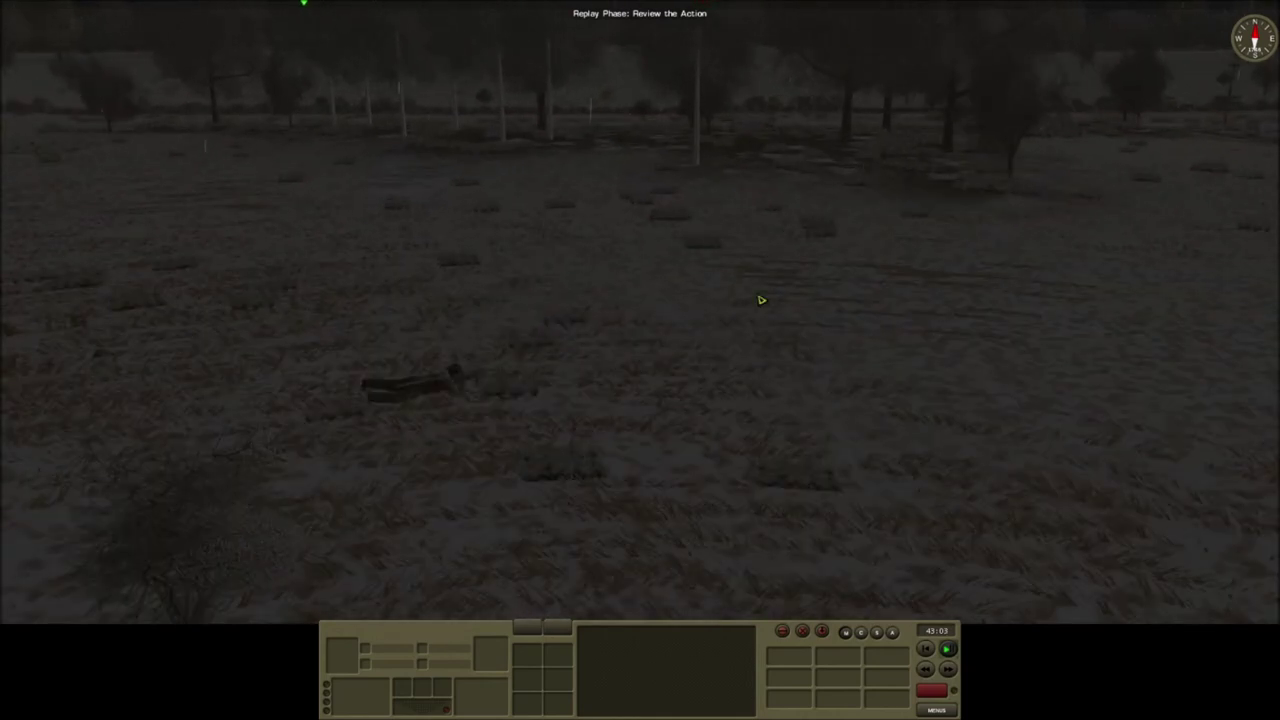
{"action": "scroll", "coordinate": [760, 300], "scroll_direction": "up", "scroll_amount": 1}
{"action": "scroll", "coordinate": [660, 580], "scroll_direction": "up", "scroll_amount": 1}
{"action": "scroll", "coordinate": [640, 400], "scroll_direction": "up", "scroll_amount": 1}
{"action": "scroll", "coordinate": [770, 554], "scroll_direction": "up", "scroll_amount": 1}
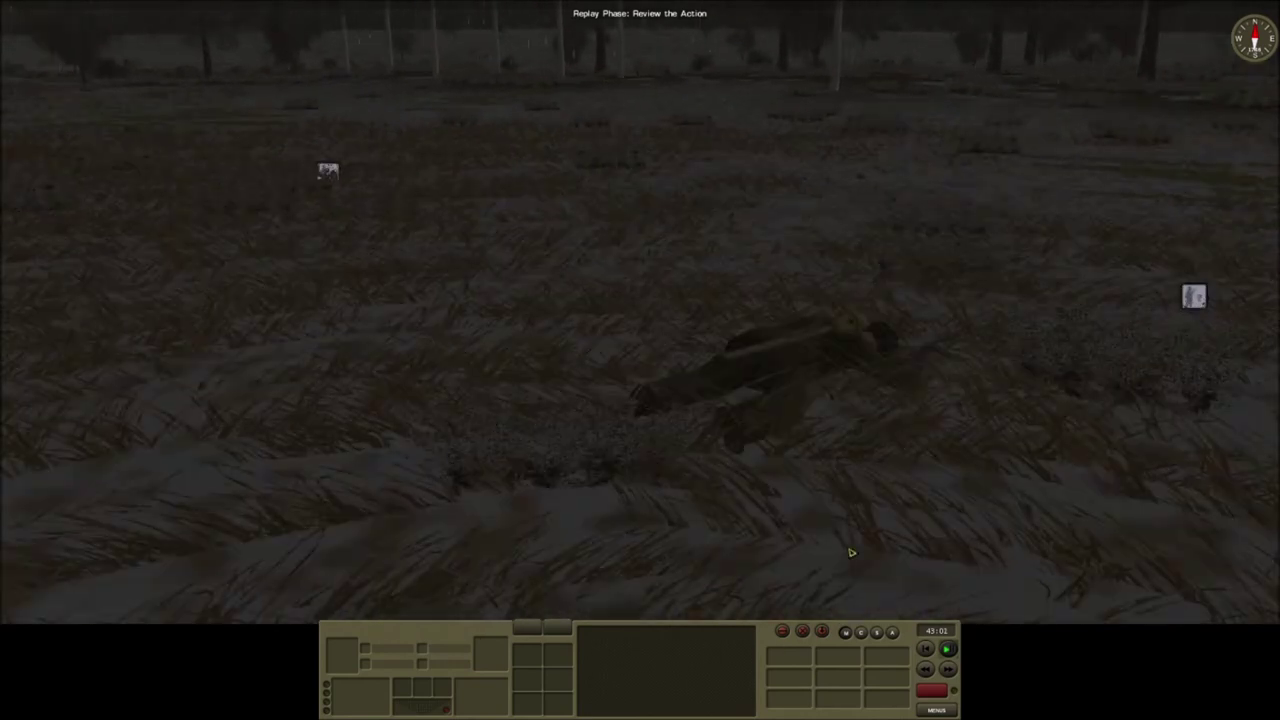
{"action": "scroll", "coordinate": [782, 513], "scroll_direction": "up", "scroll_amount": 1}
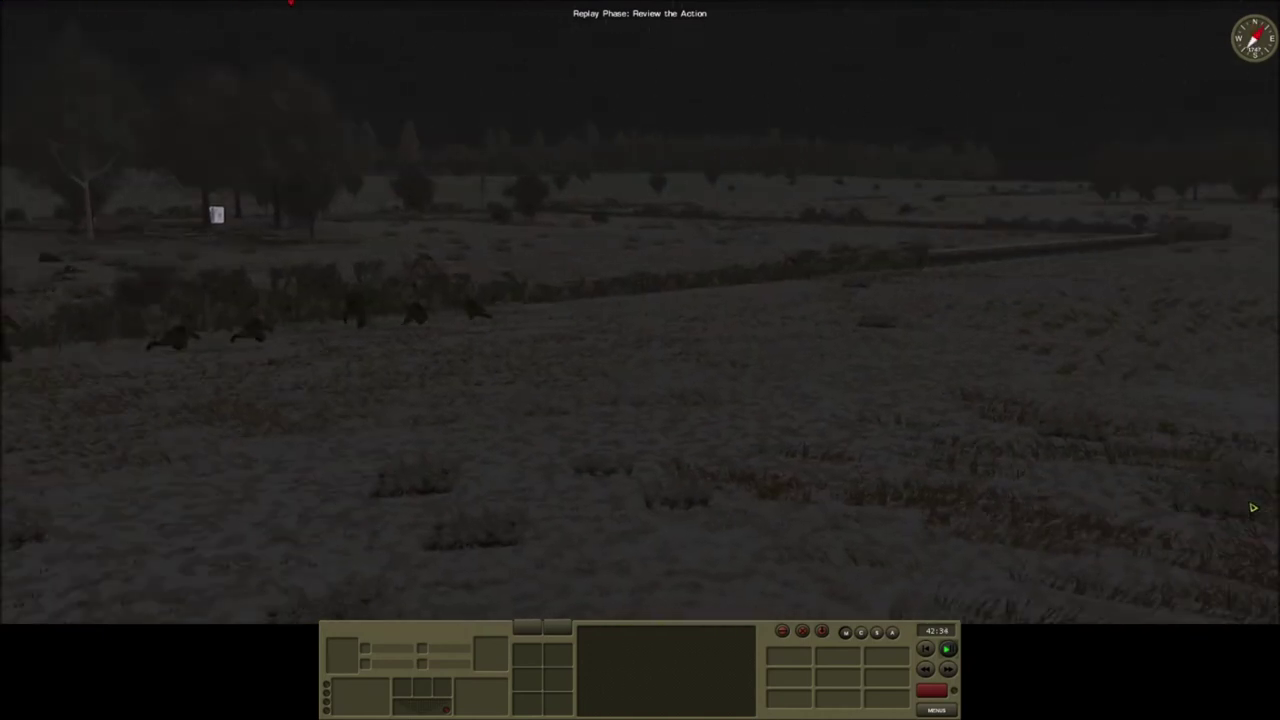
Step: Move the camera along the hedgerow to inspect the wounded soldier up close
{"action": "key", "text": "a"}
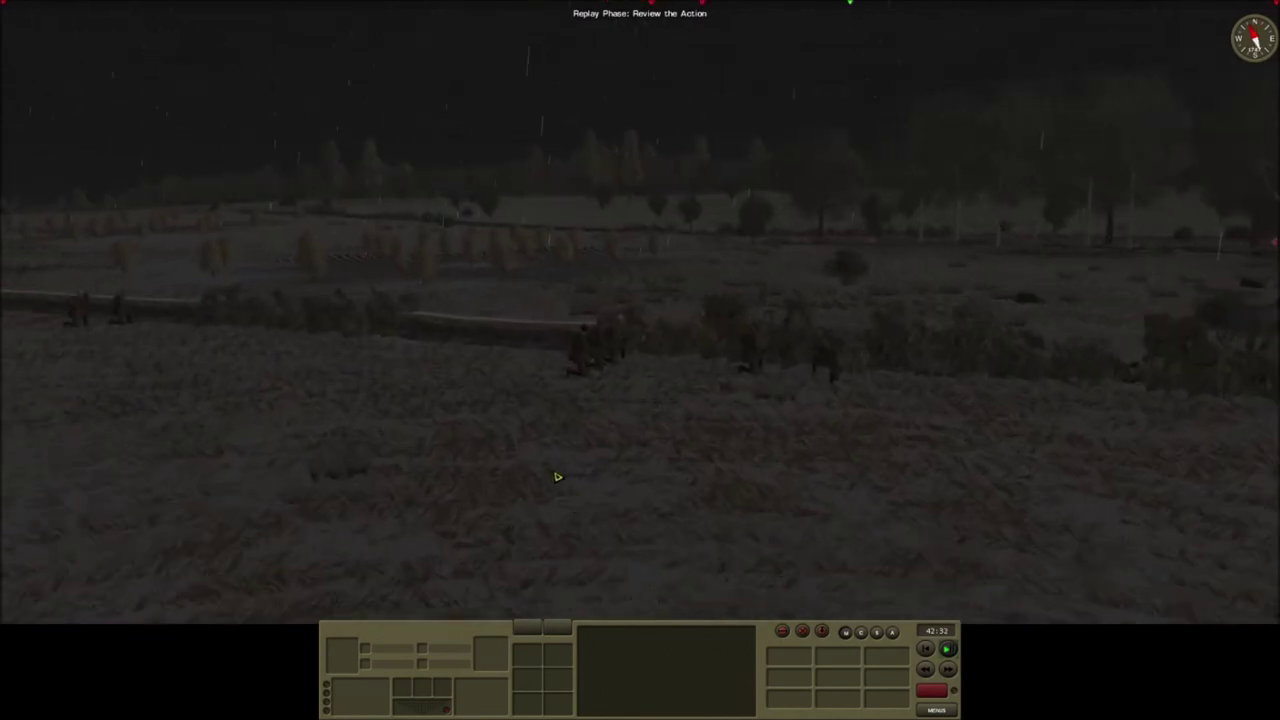
{"action": "key", "text": "w"}
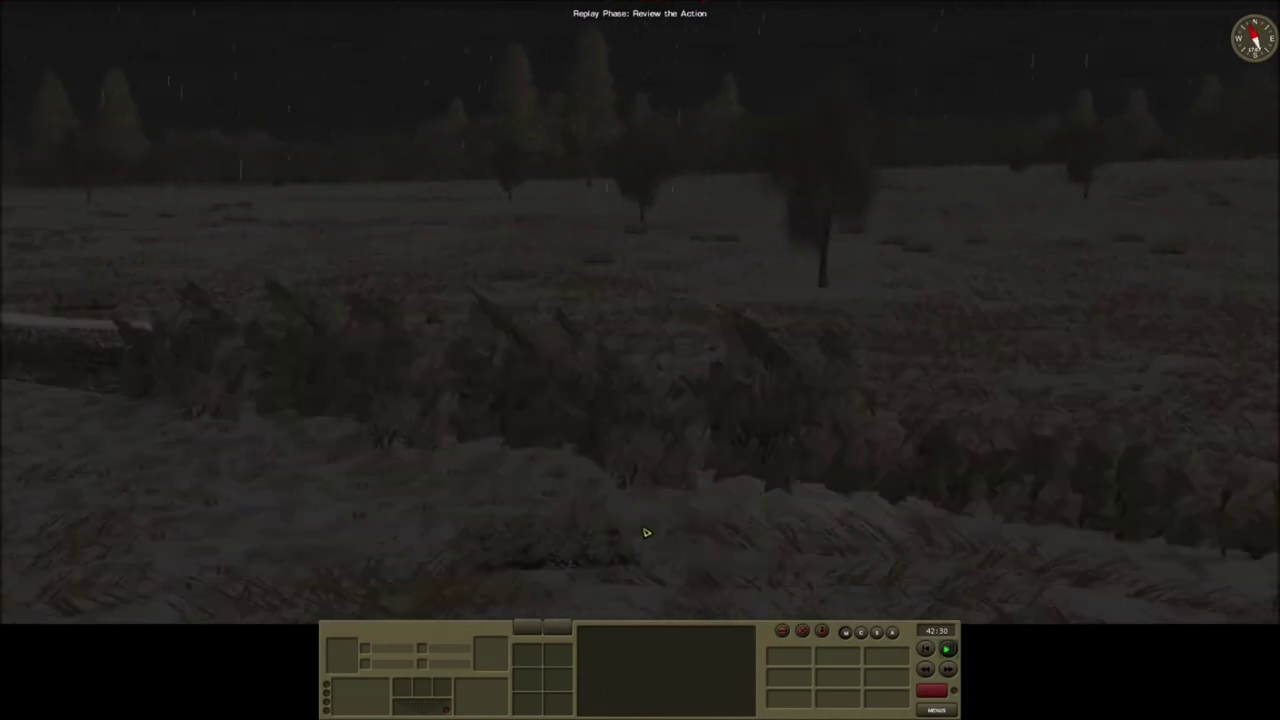
{"action": "key", "text": "w"}
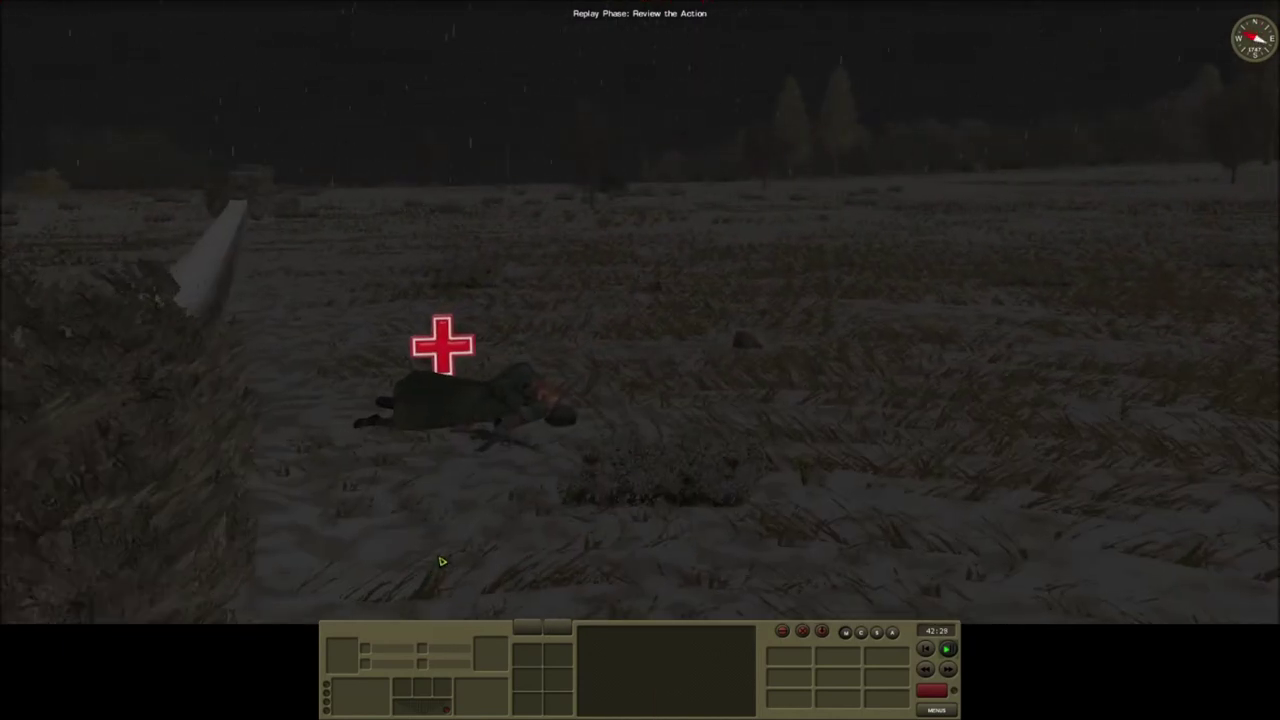
{"action": "key", "text": "w"}
{"action": "key", "text": "w"}
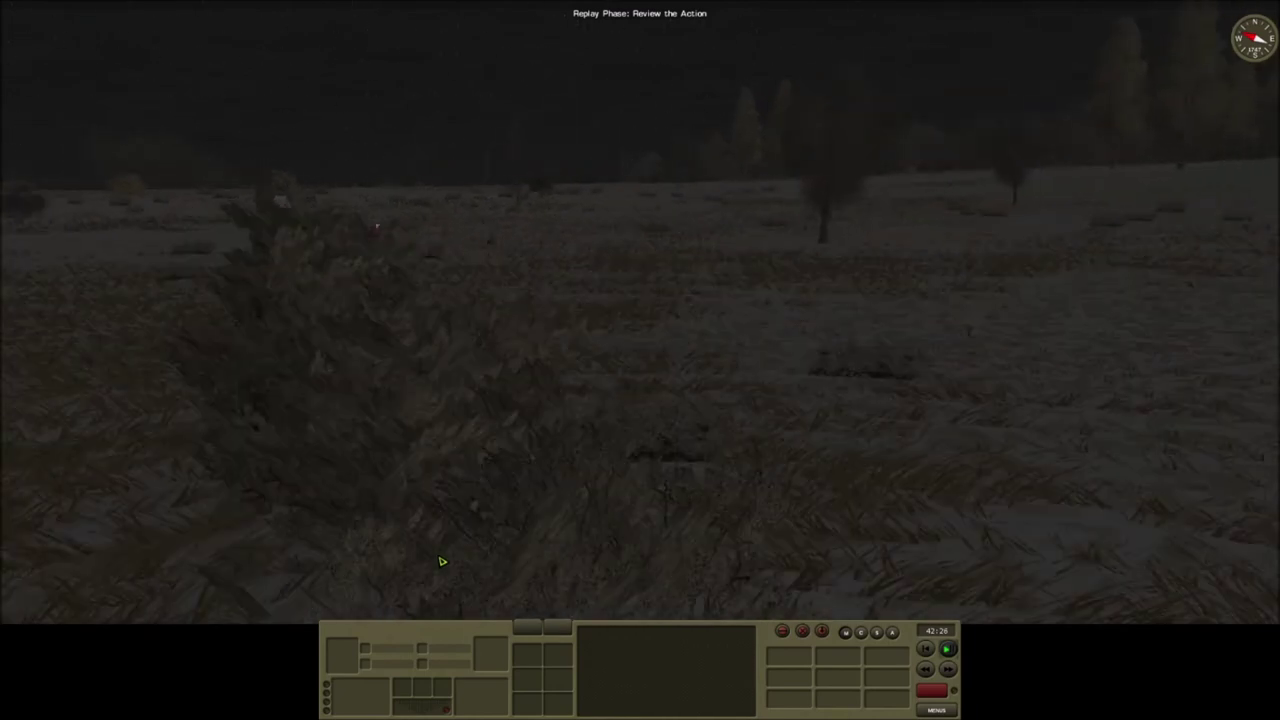
{"action": "key", "text": "w"}
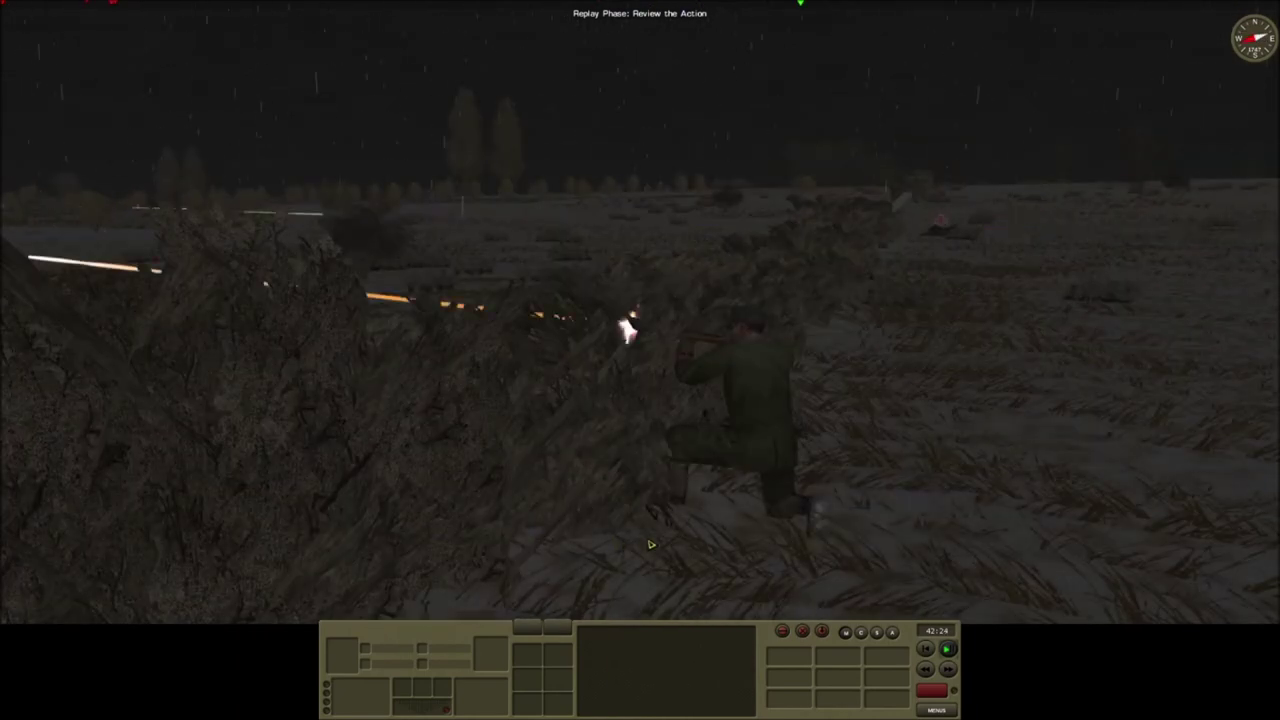
Step: Orbit the kneeling rifleman firing from the hedge, then look across the field
{"action": "key", "text": "a"}
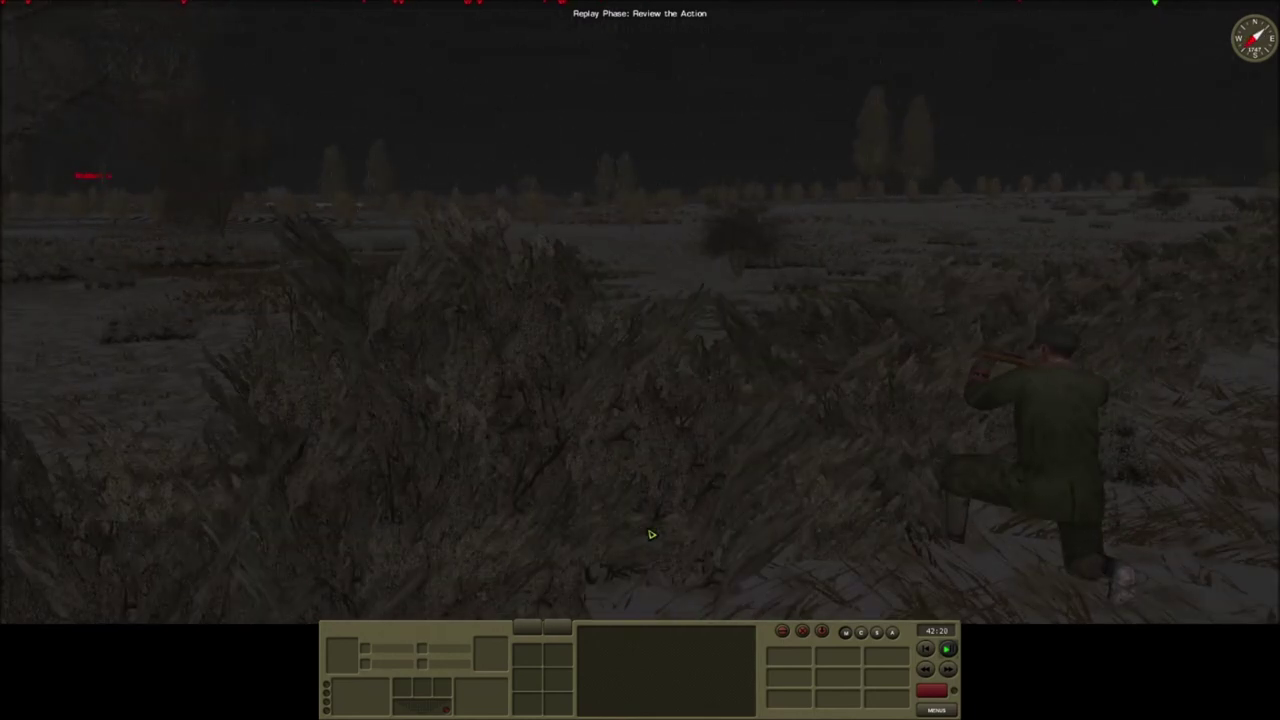
{"action": "key", "text": "d"}
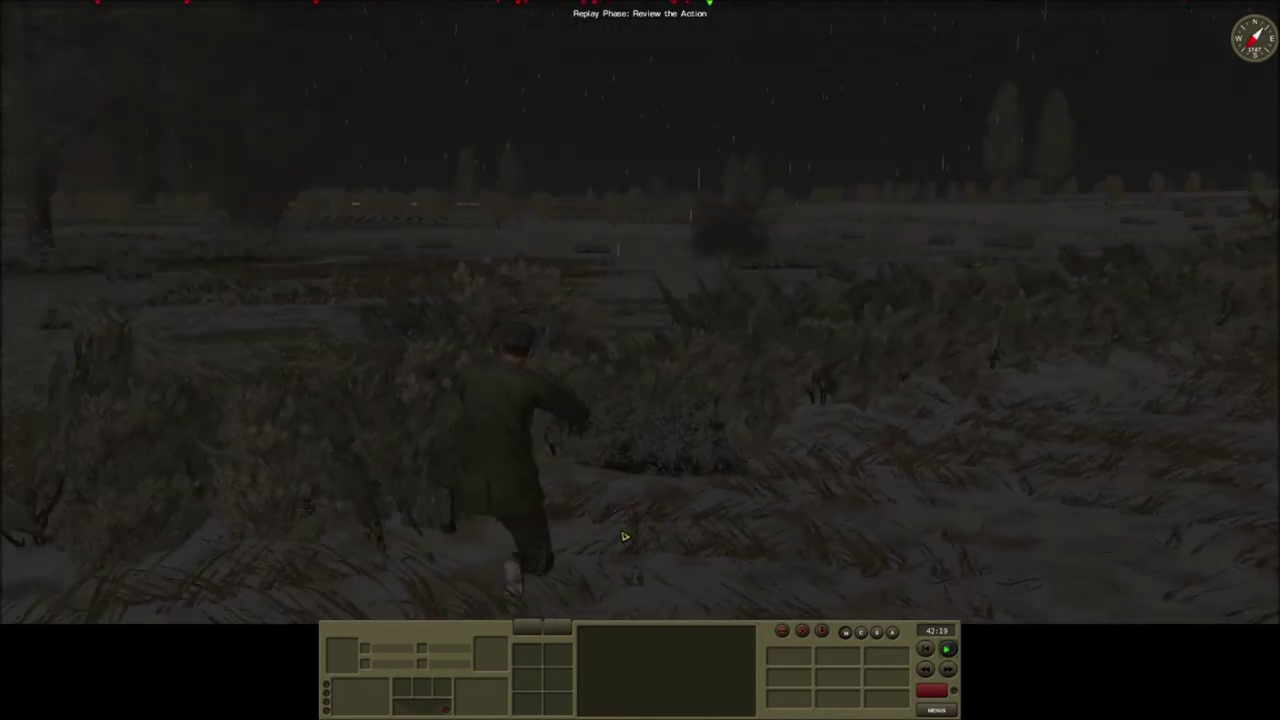
{"action": "key", "text": "a"}
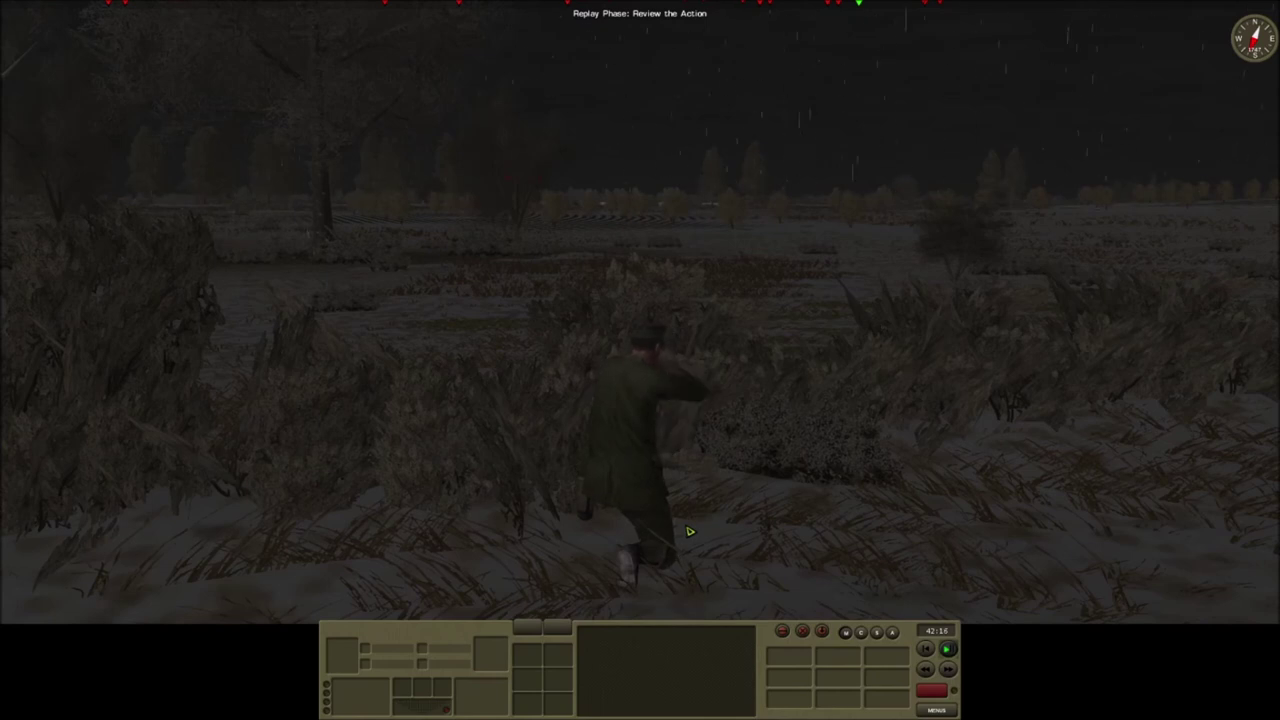
{"action": "key", "text": "d"}
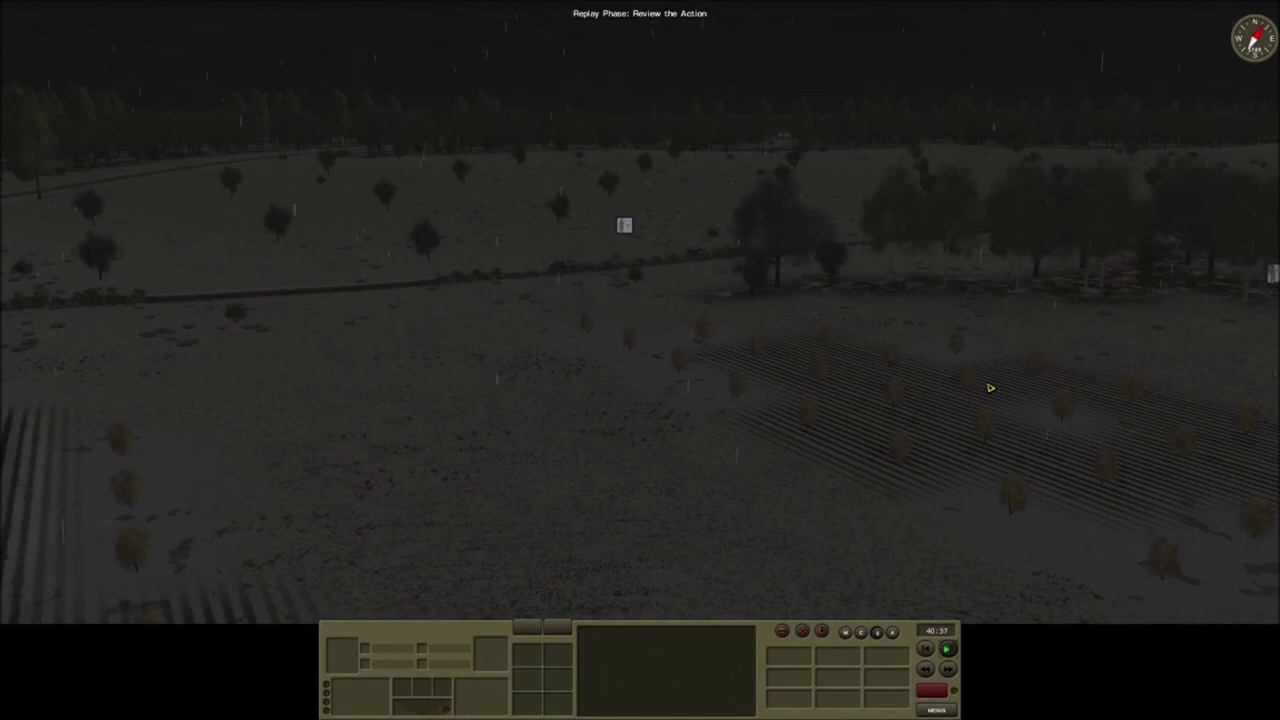
Step: Briefly show the To Naugard and Point 56 objective markers with Alt+J, then hide them
{"action": "key", "text": "alt+j"}
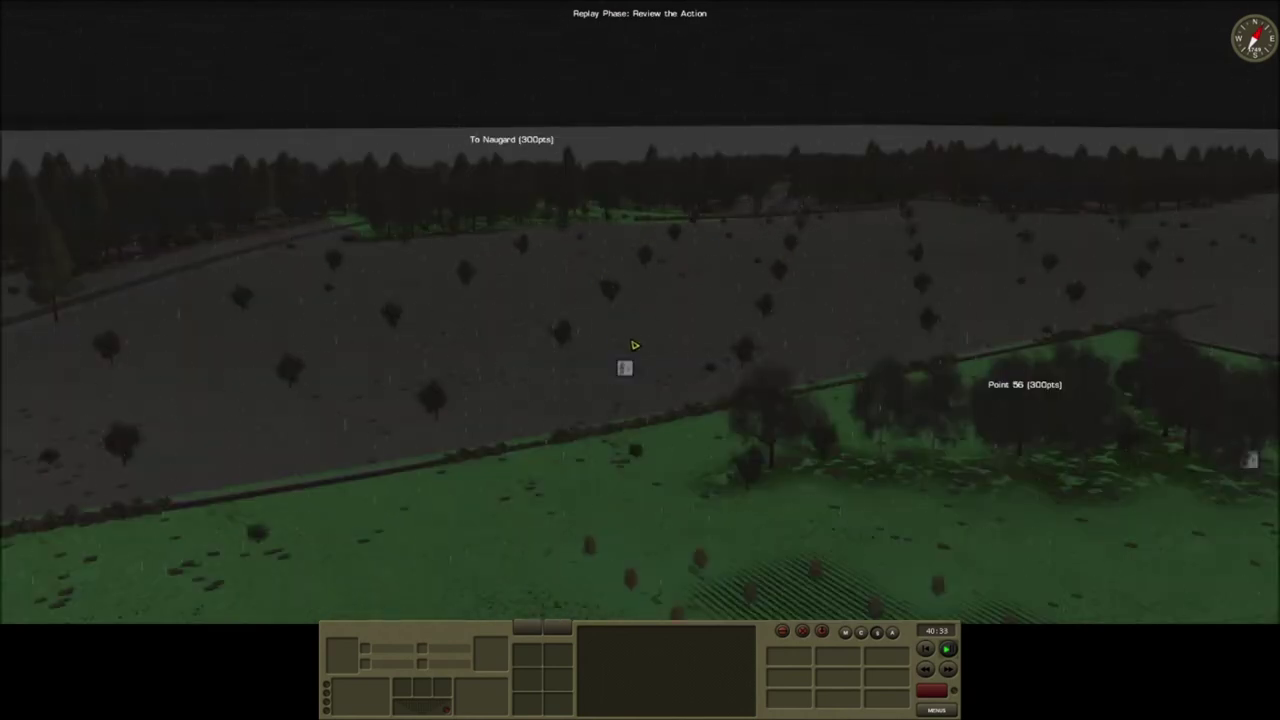
{"action": "key", "text": "alt+j"}
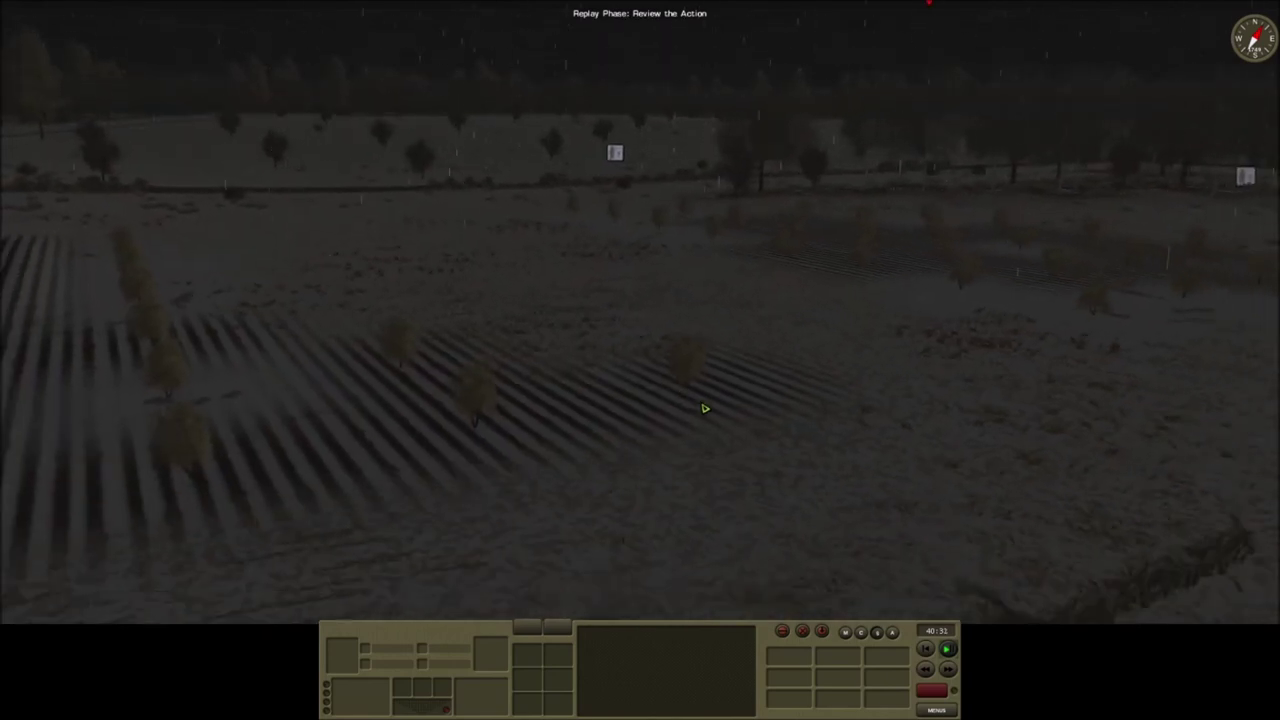